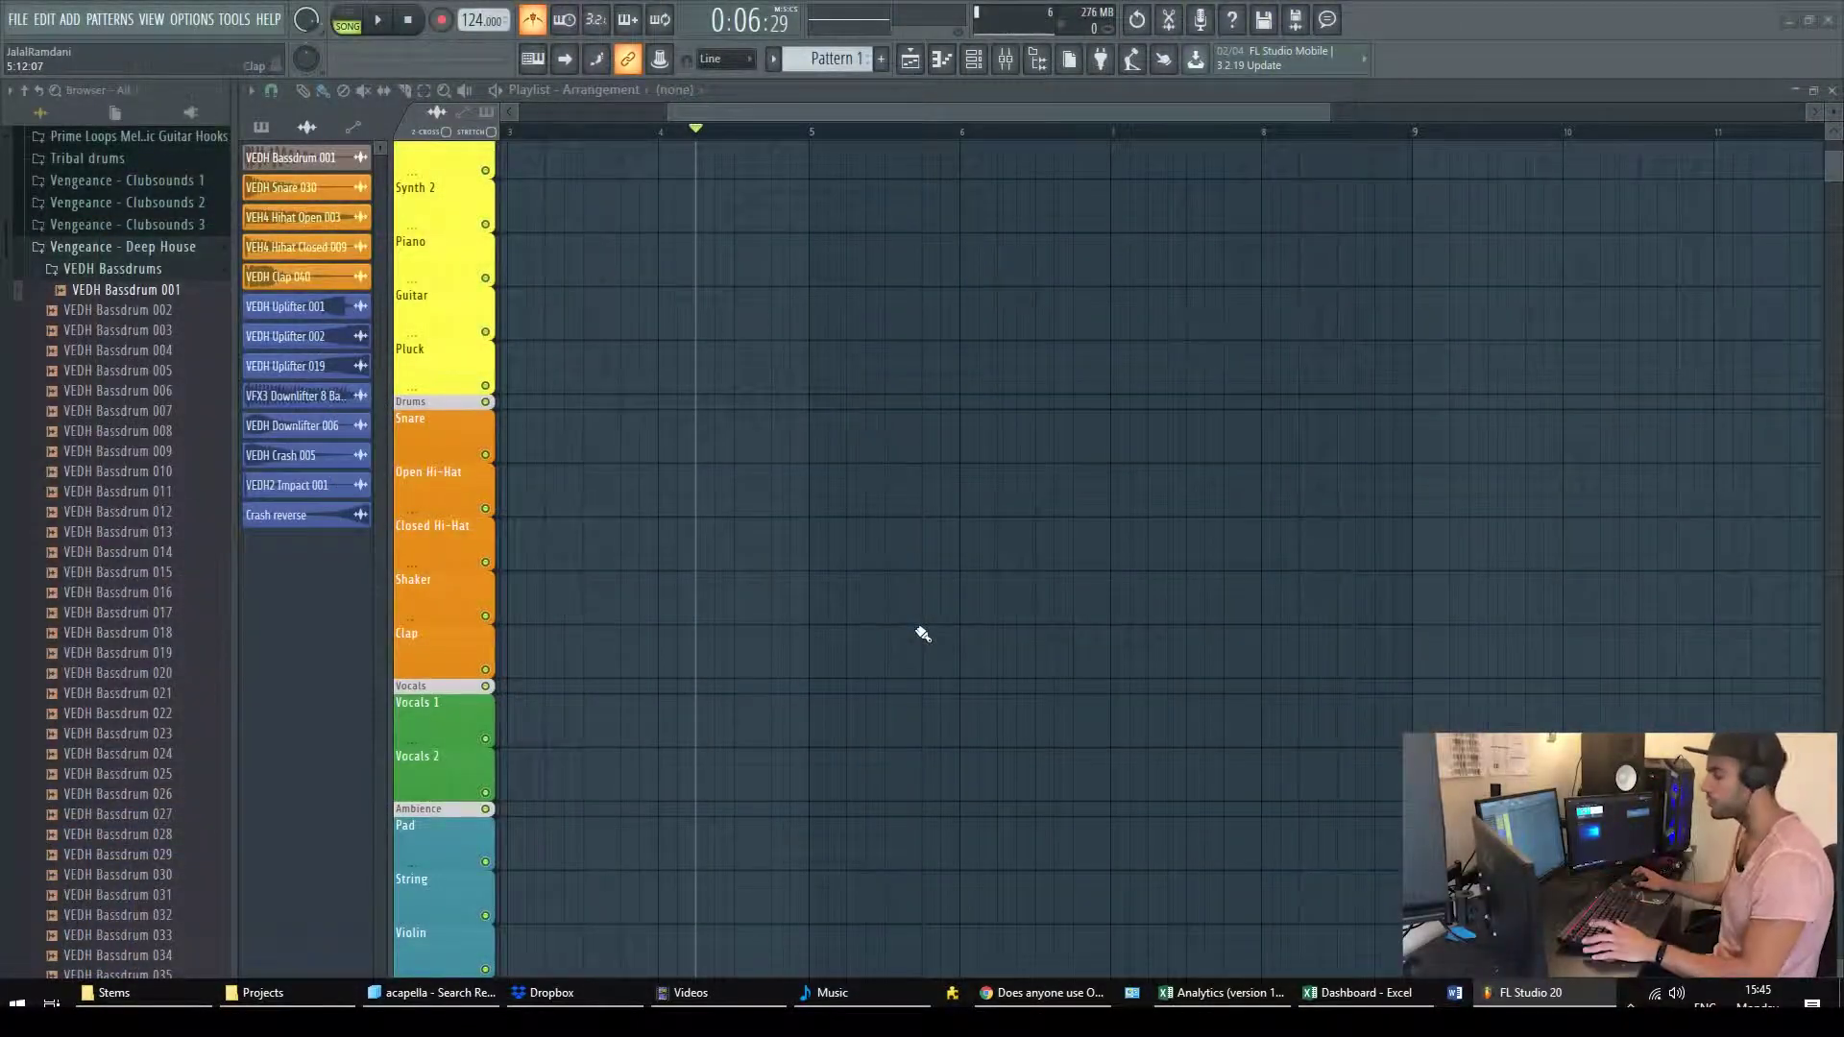
# - Drop the Most Precious Love (126 BPM) acapella from the Music folder onto Vocals 1 at bar 5
pyautogui.click(879, 990)
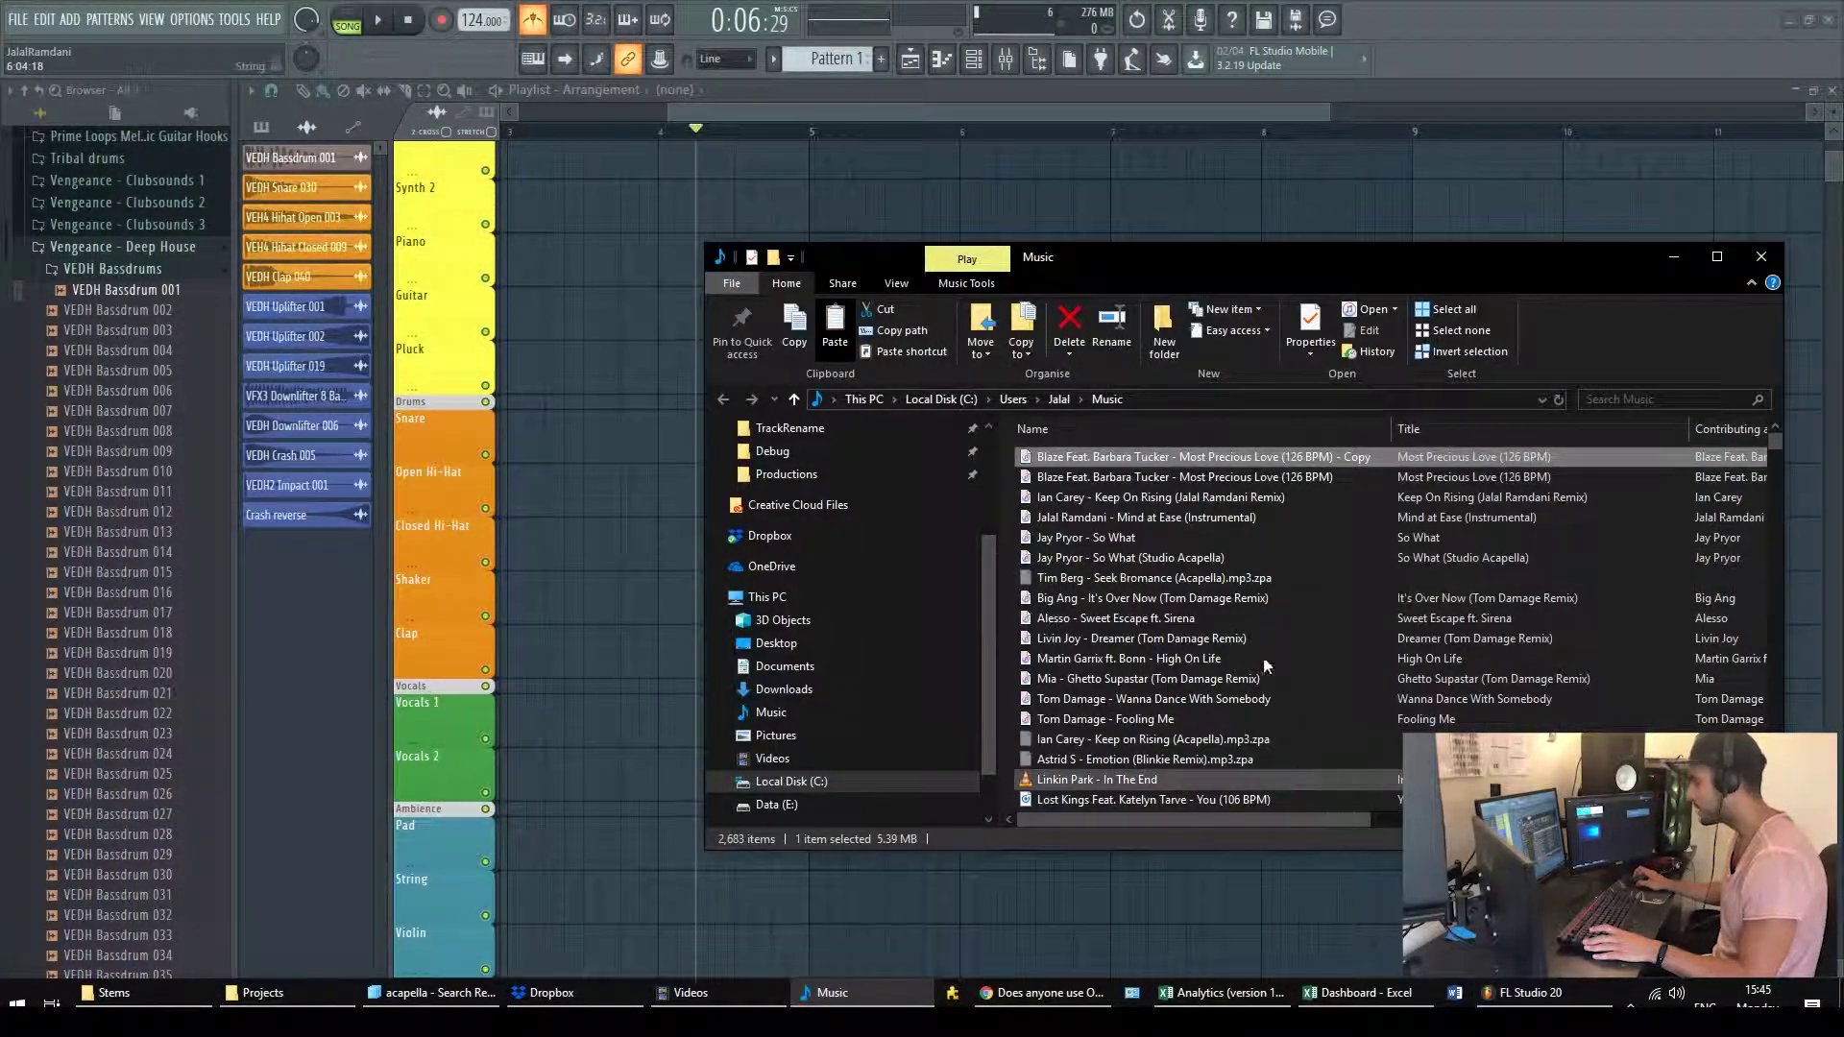
pyautogui.moveTo(1199, 481); pyautogui.dragTo(619, 746)
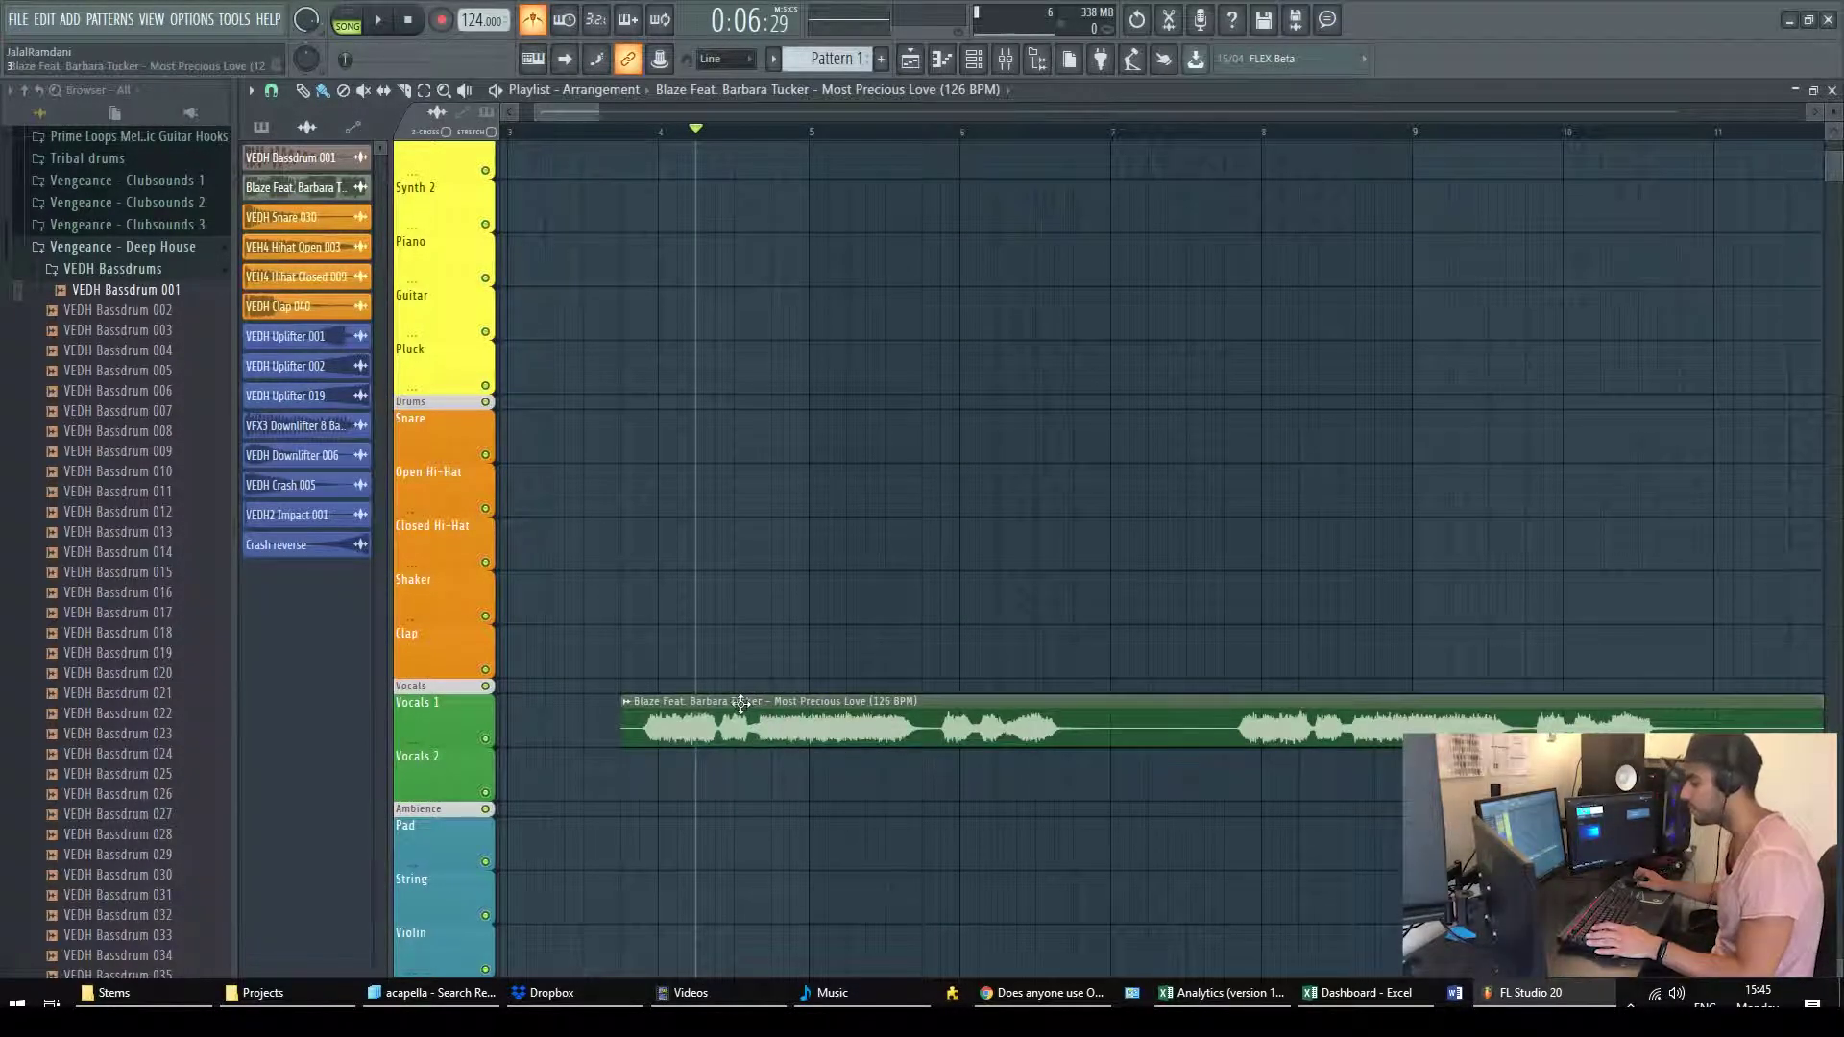
pyautogui.moveTo(734, 702); pyautogui.dragTo(842, 699)
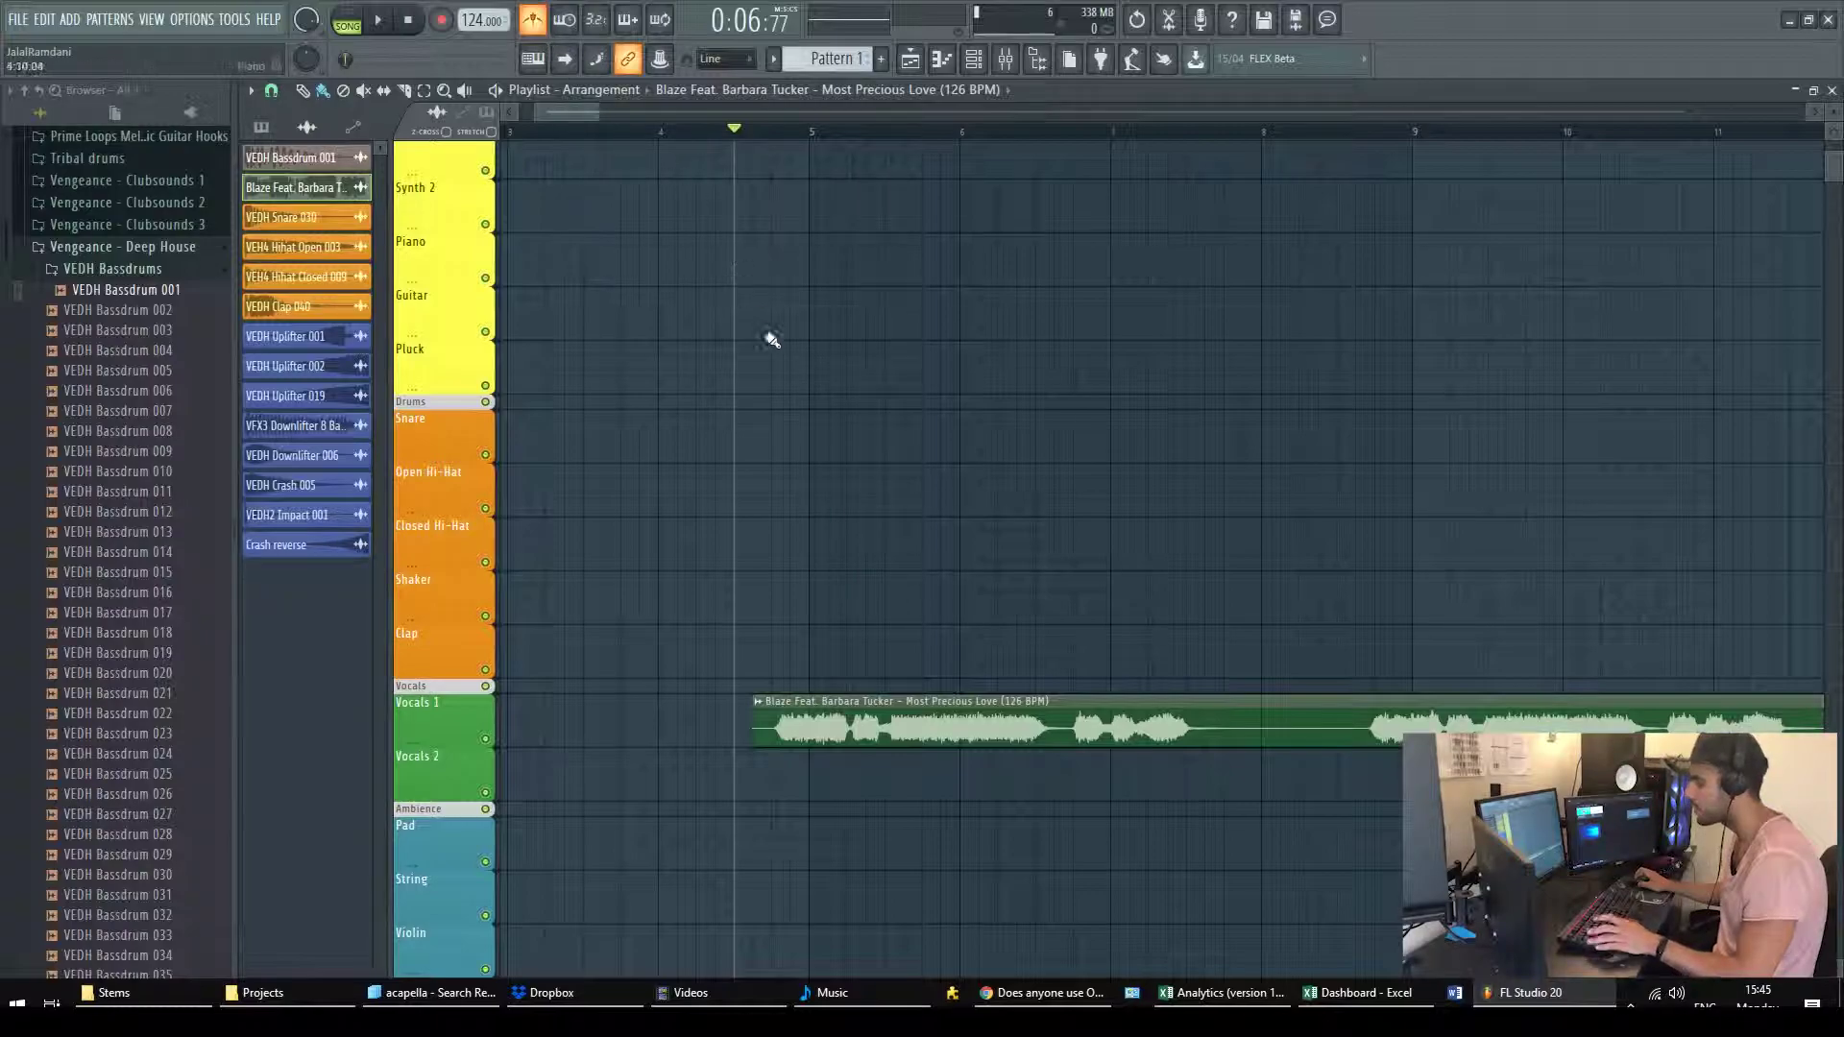
# - Play the project with the acapella, zooming the playlist out, then stop playback
pyautogui.press('space')
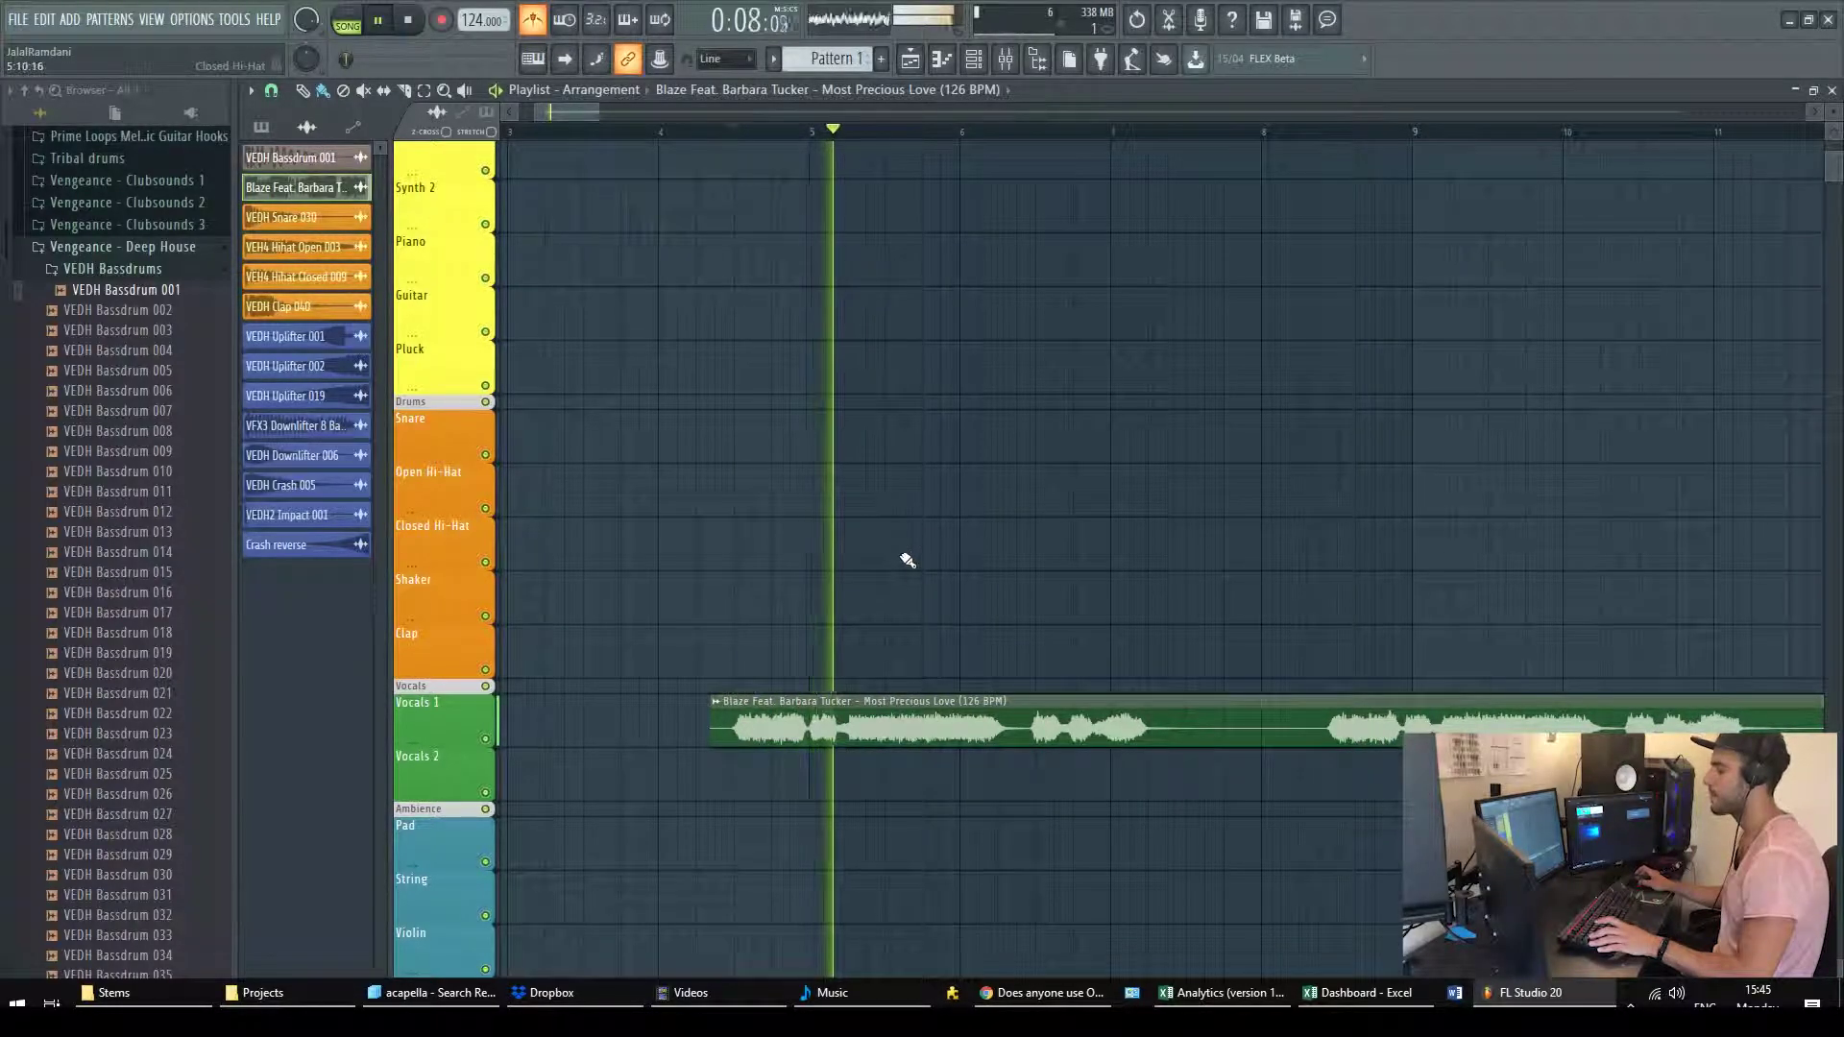
pyautogui.scroll(-3, 920, 522)
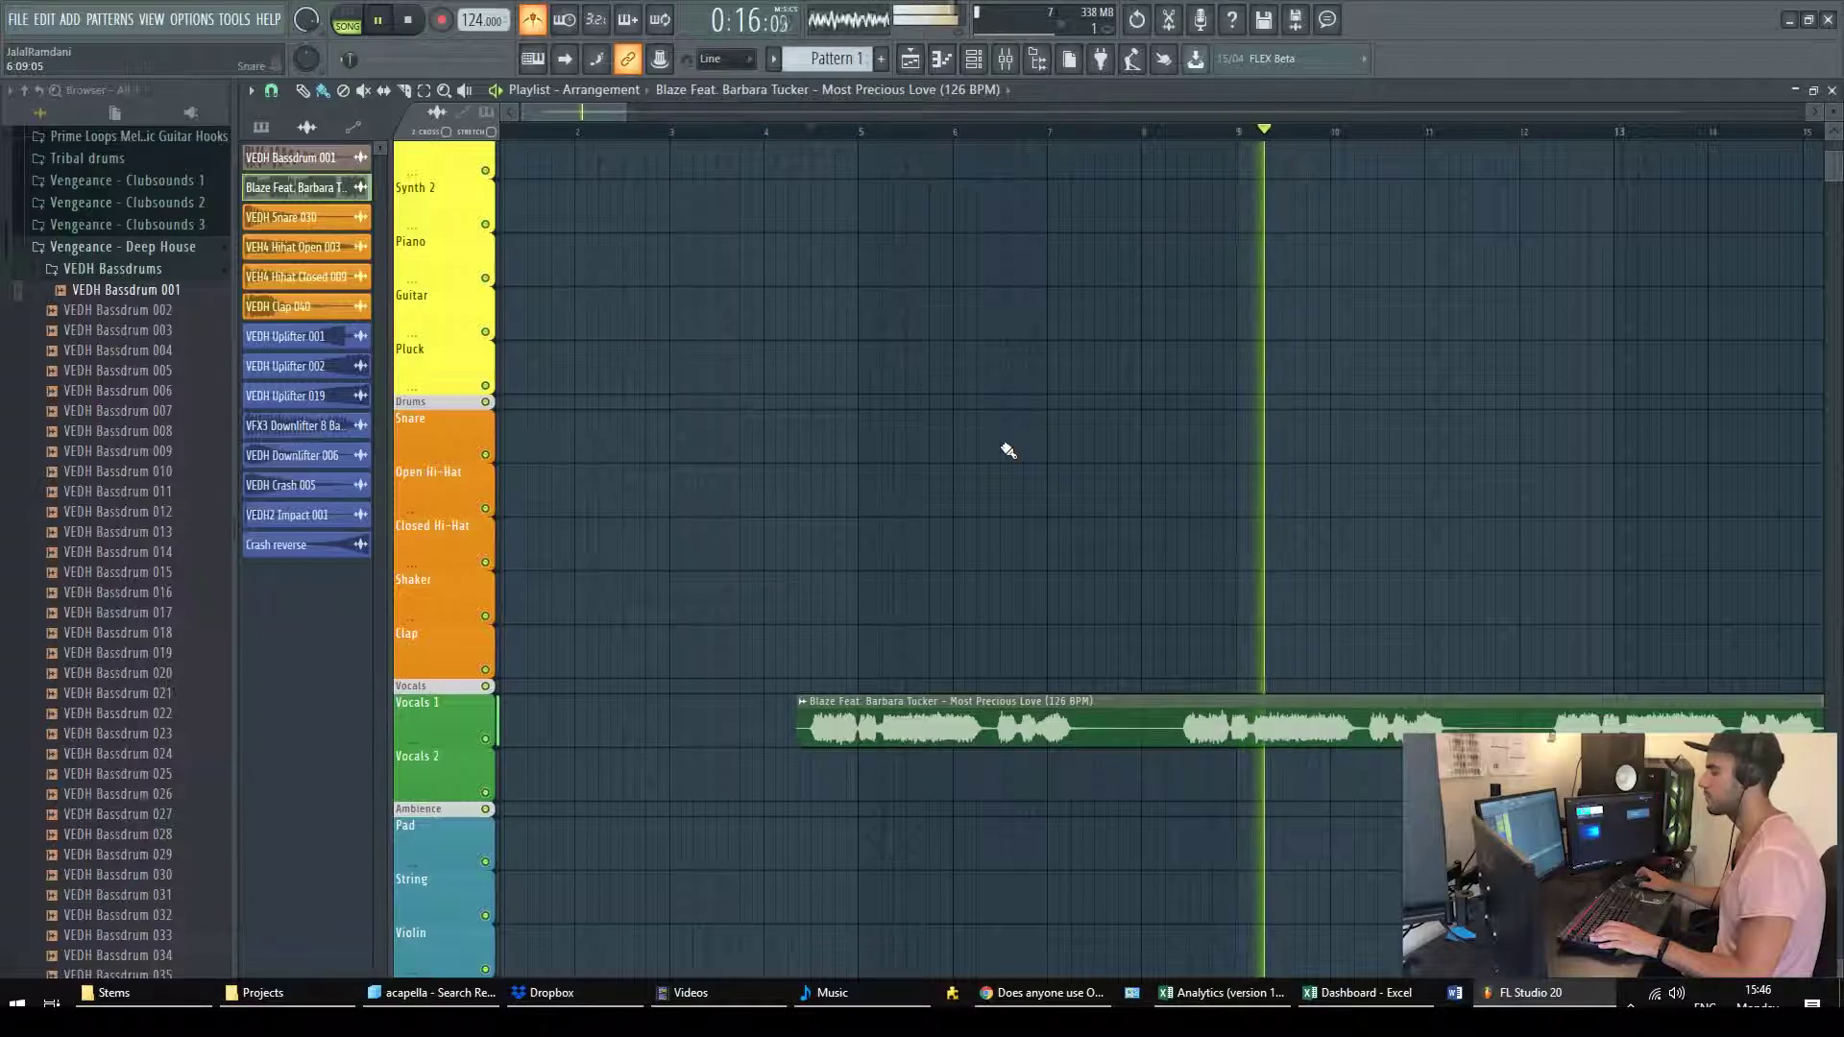
pyautogui.press('space')
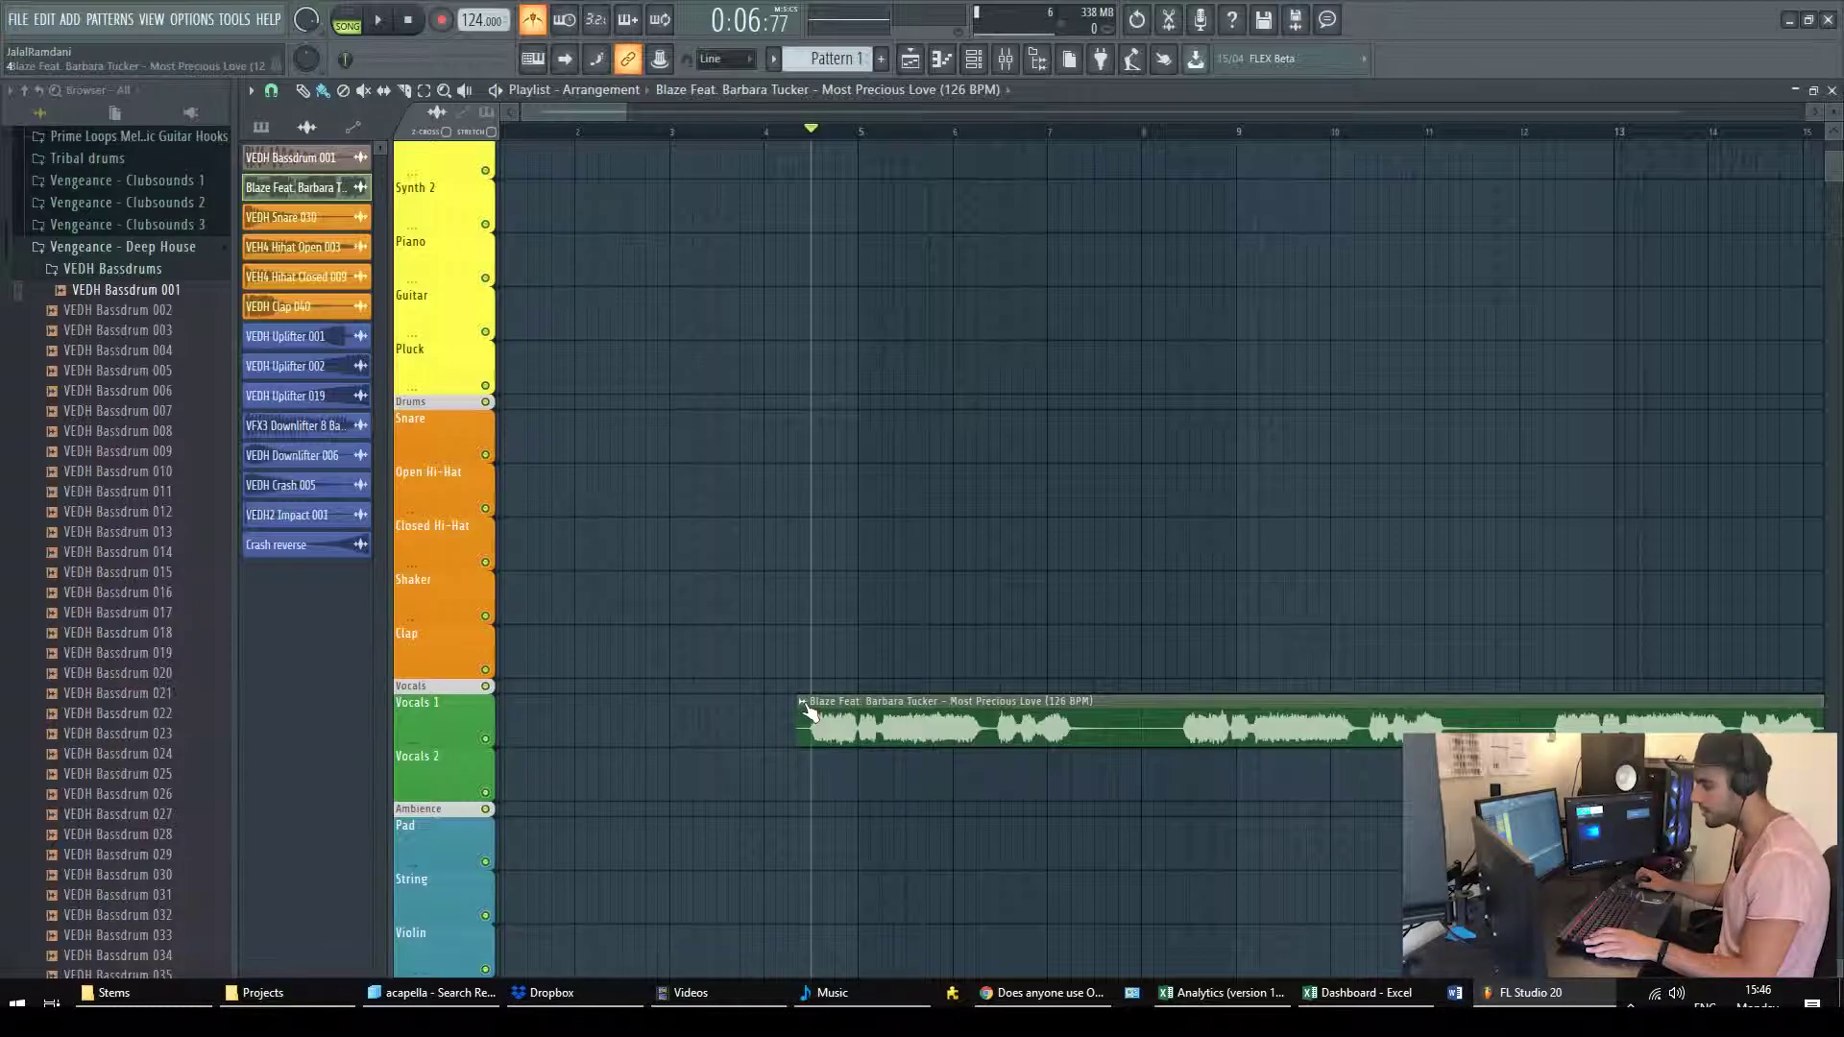
# - Fit the acapella clip to the project tempo by entering its tempo as 126 BPM
pyautogui.click(804, 702)
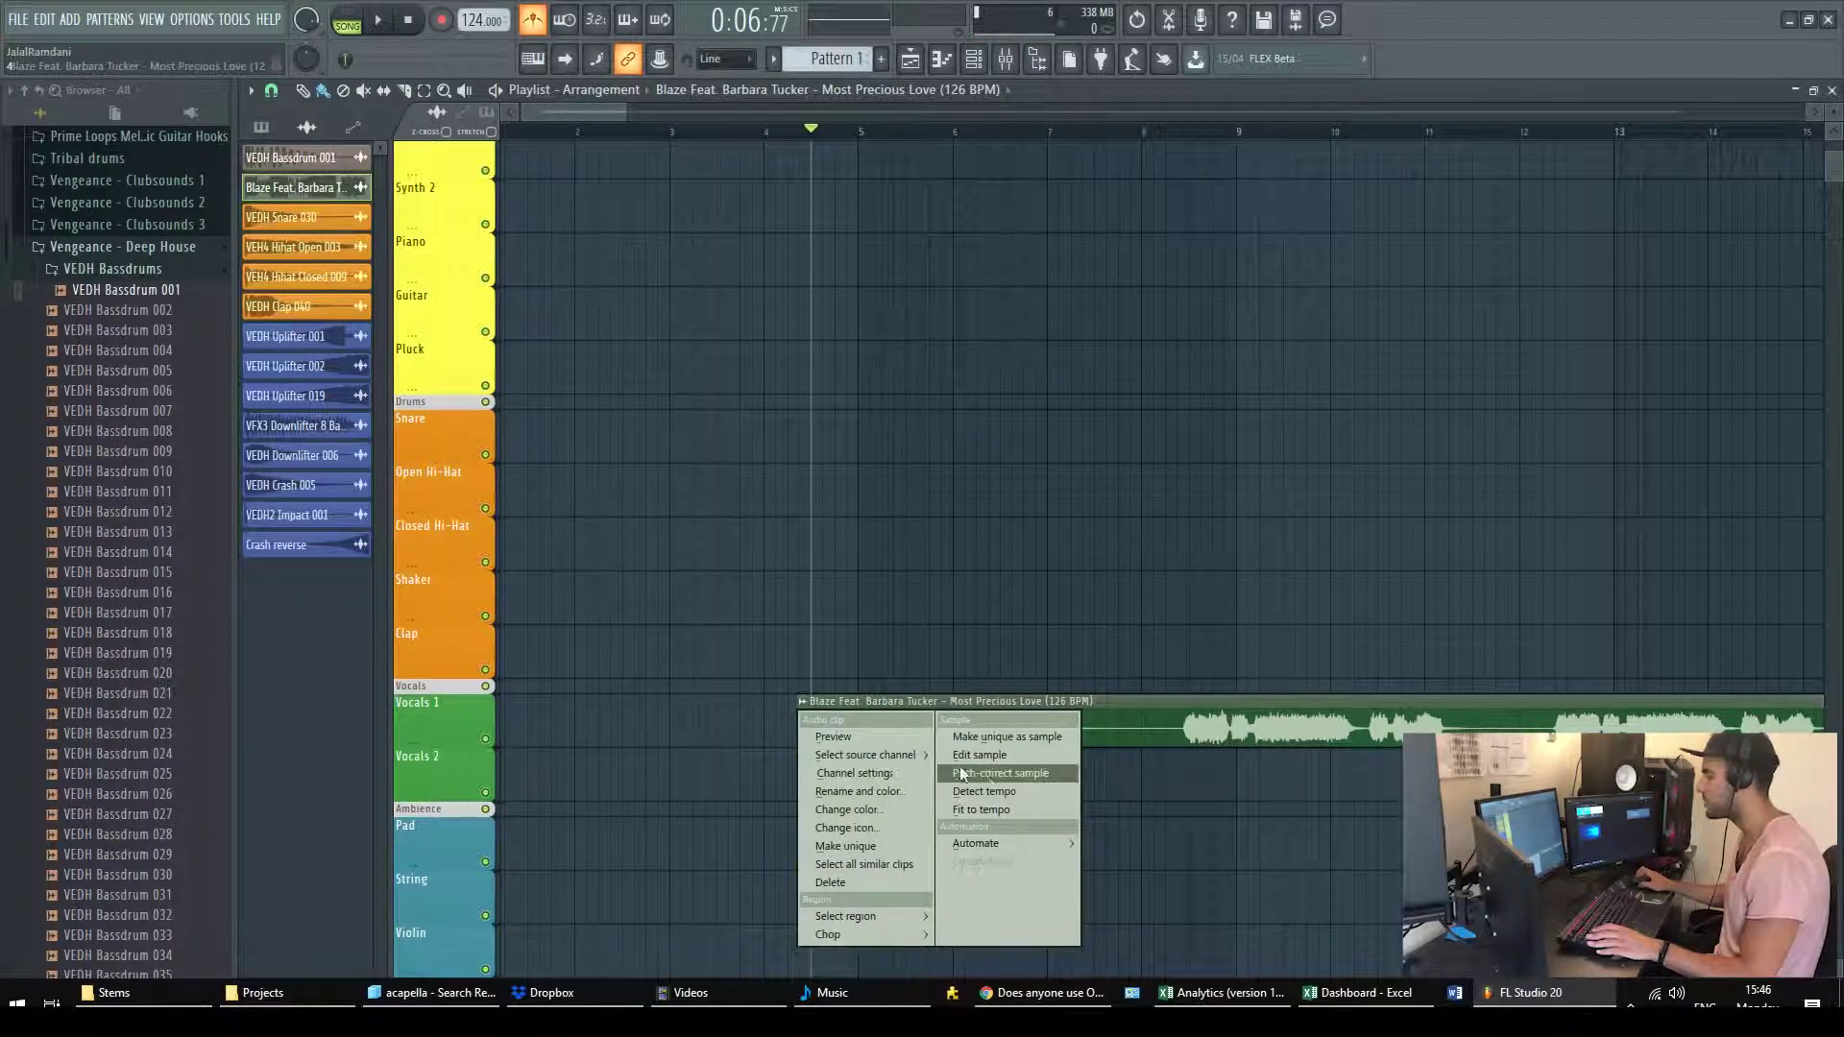
pyautogui.click(976, 809)
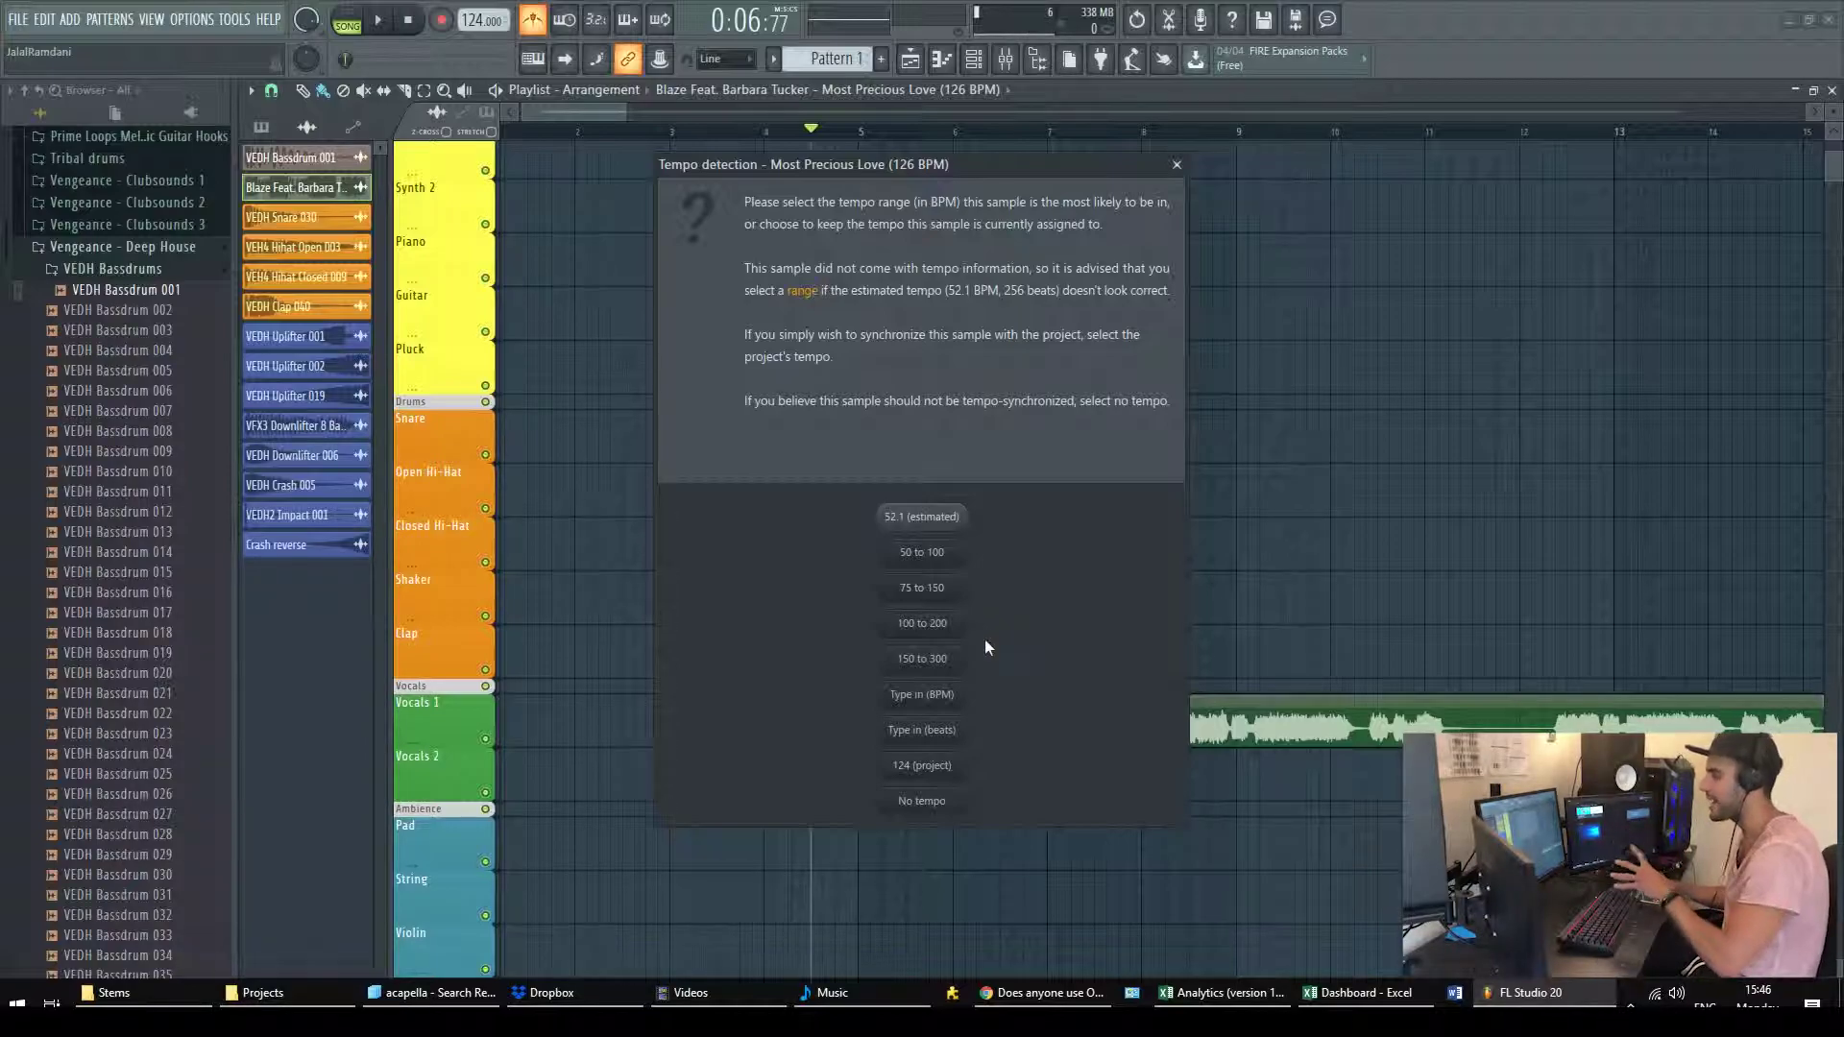
pyautogui.click(951, 697)
pyautogui.write('126')
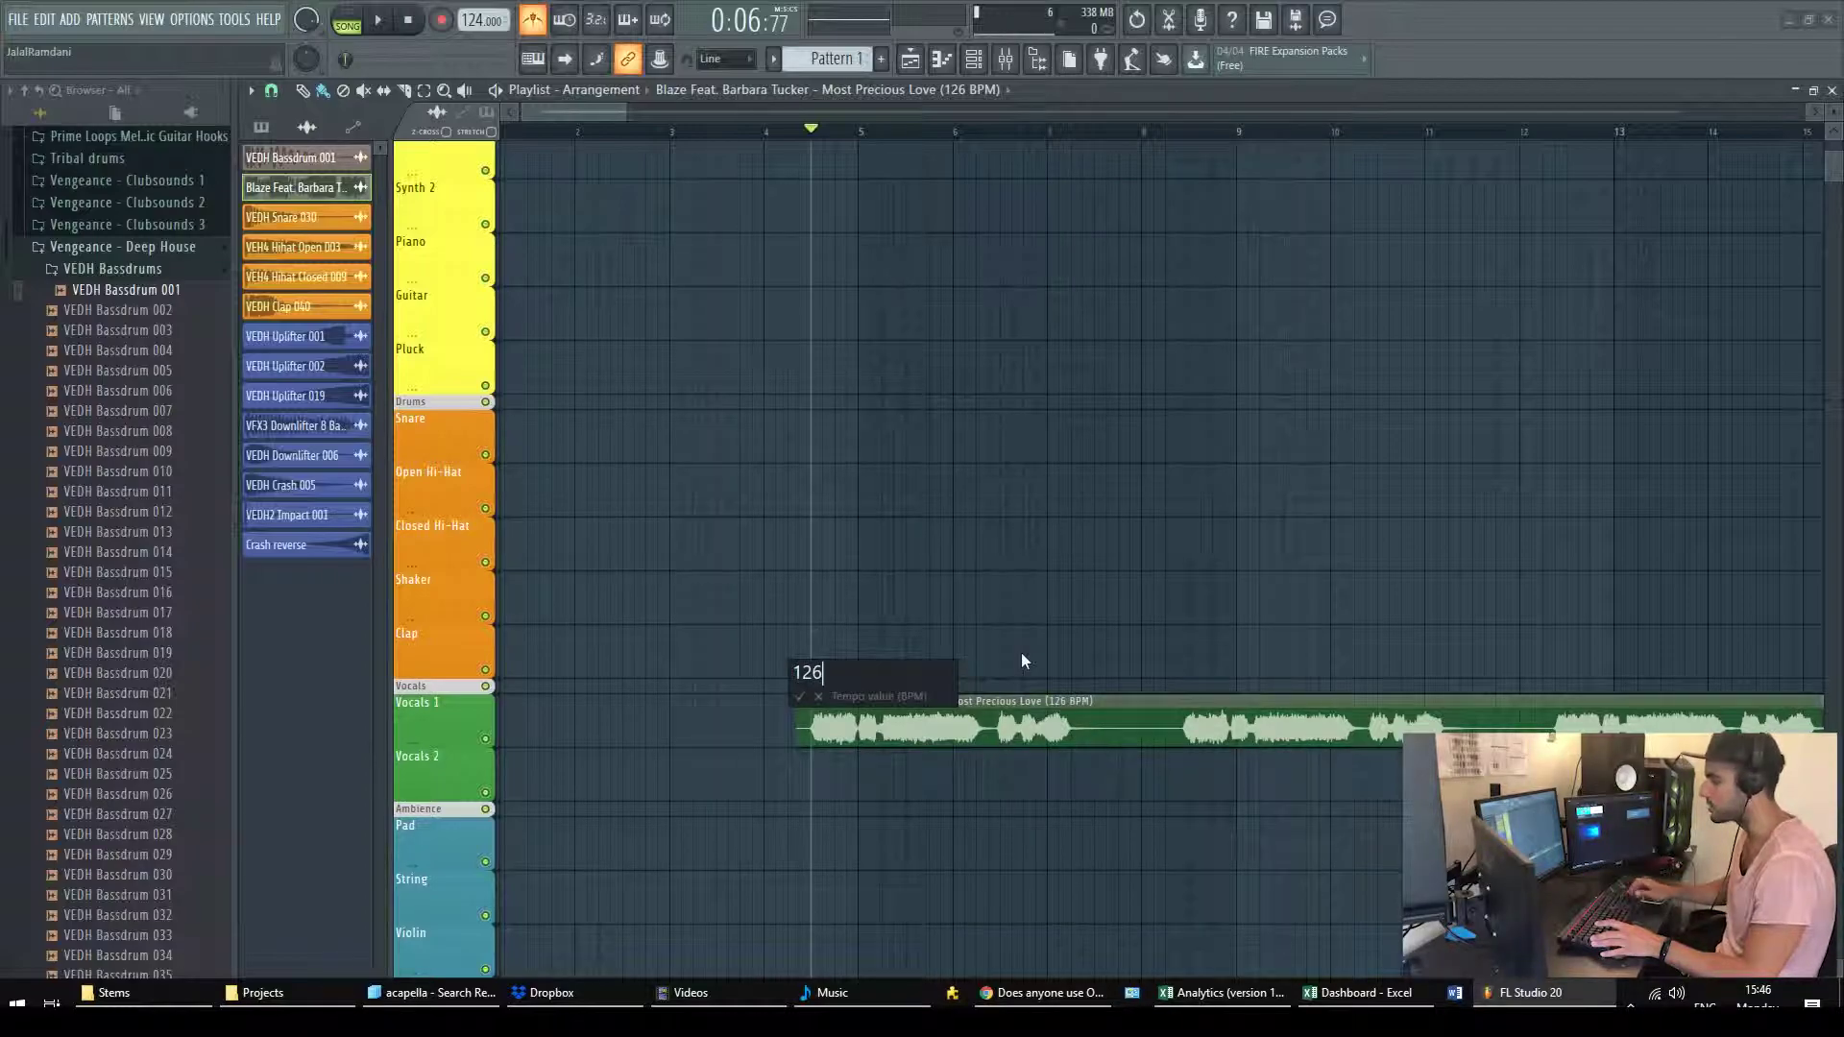
pyautogui.press('Return')
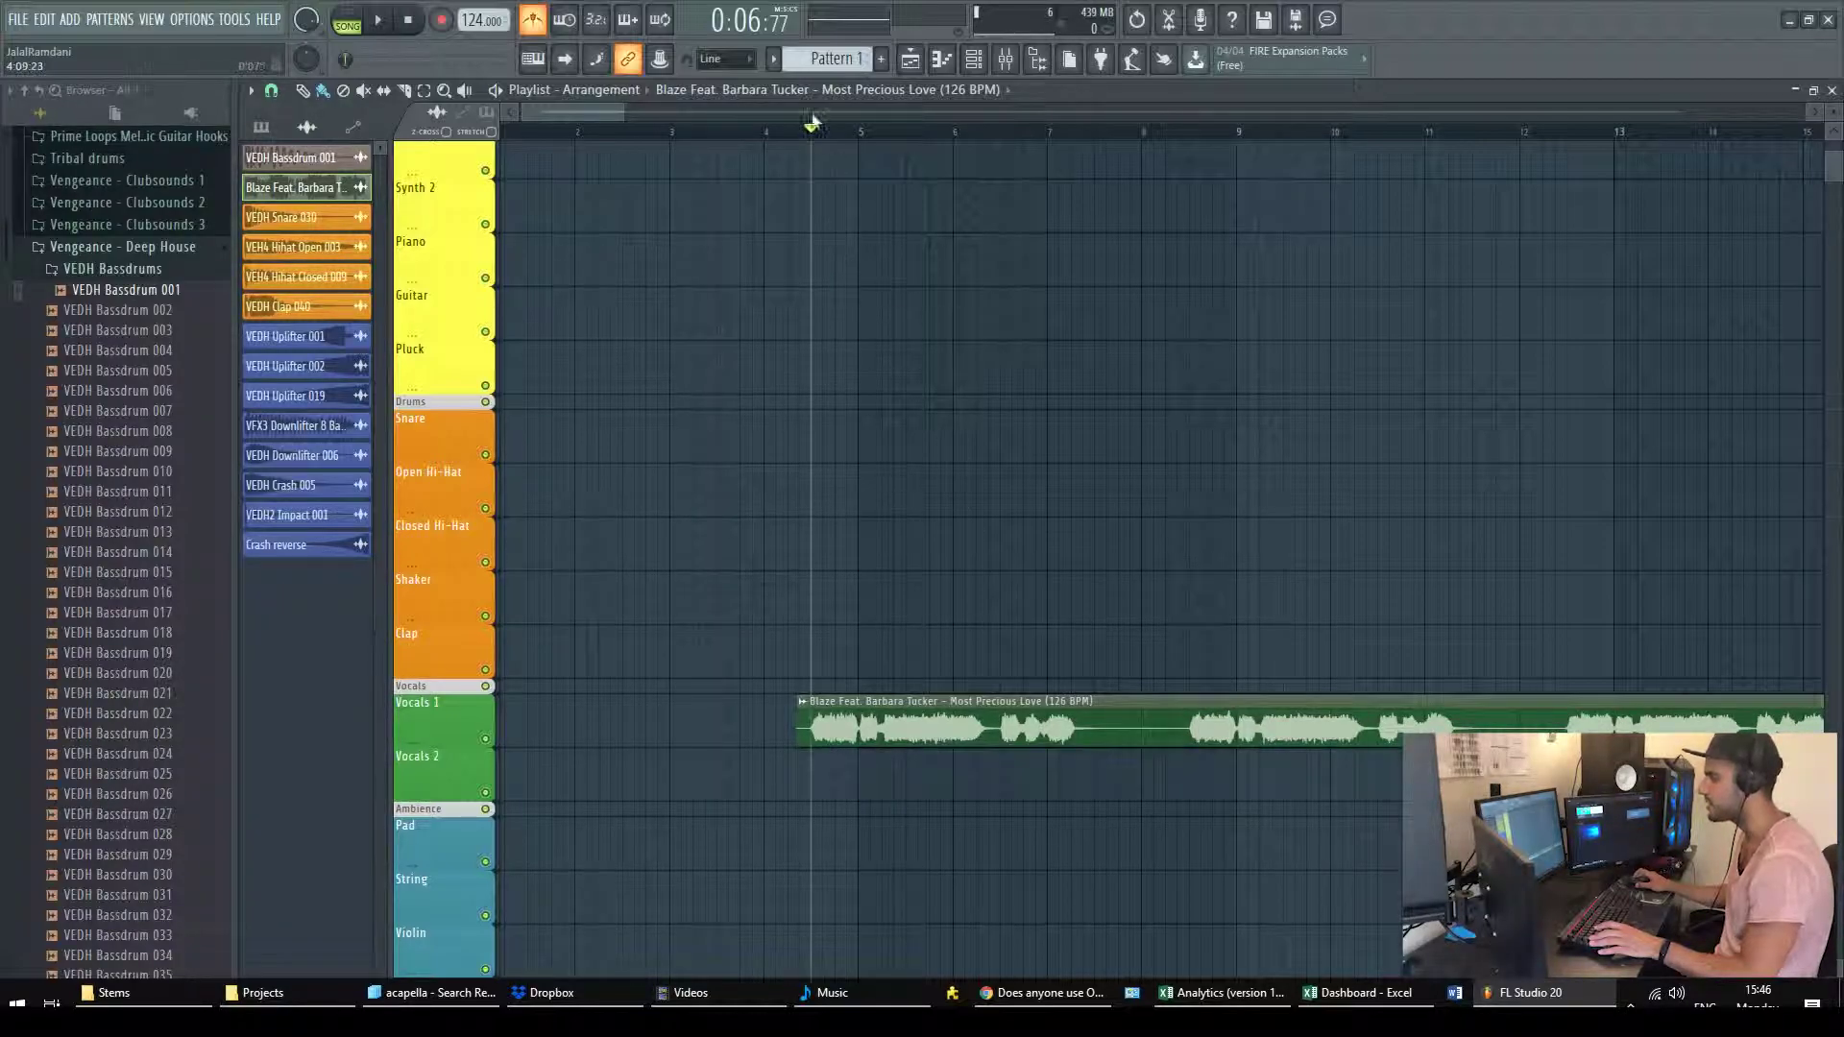
pyautogui.moveTo(601, 112); pyautogui.dragTo(605, 111)
pyautogui.press('space')
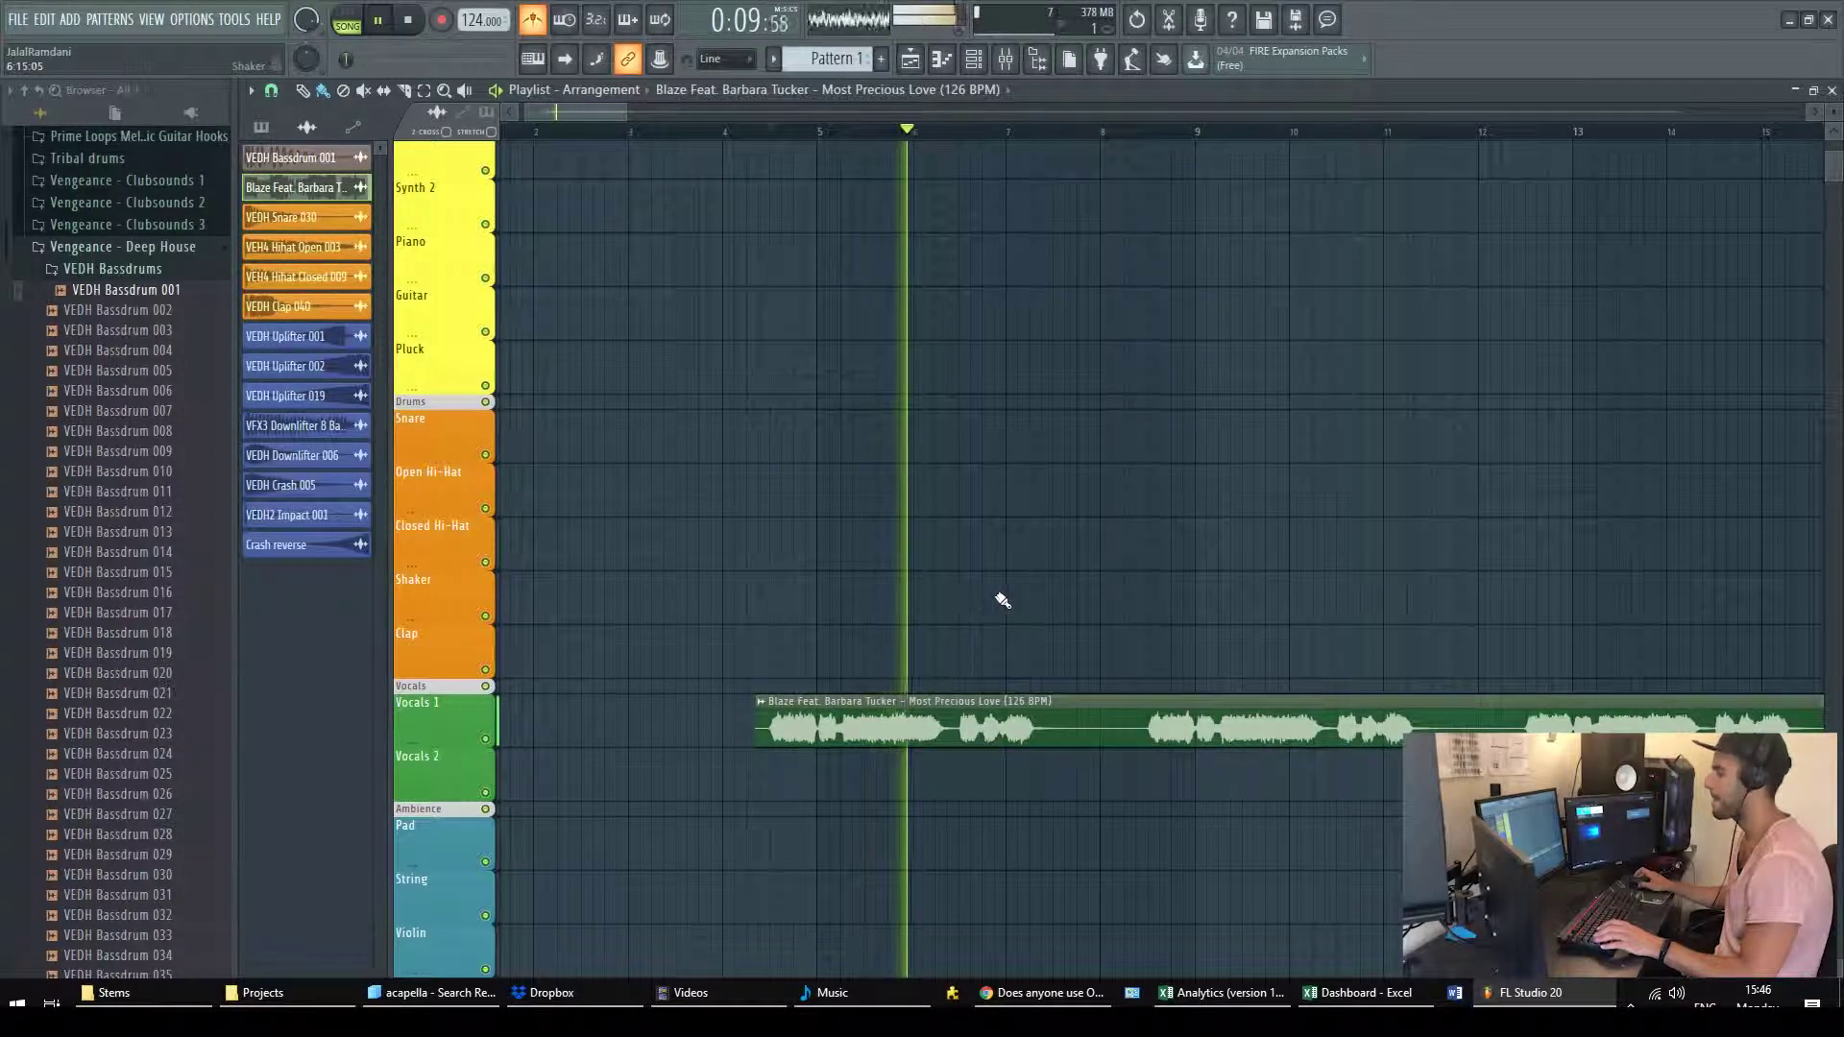
pyautogui.scroll(-1, 968, 461)
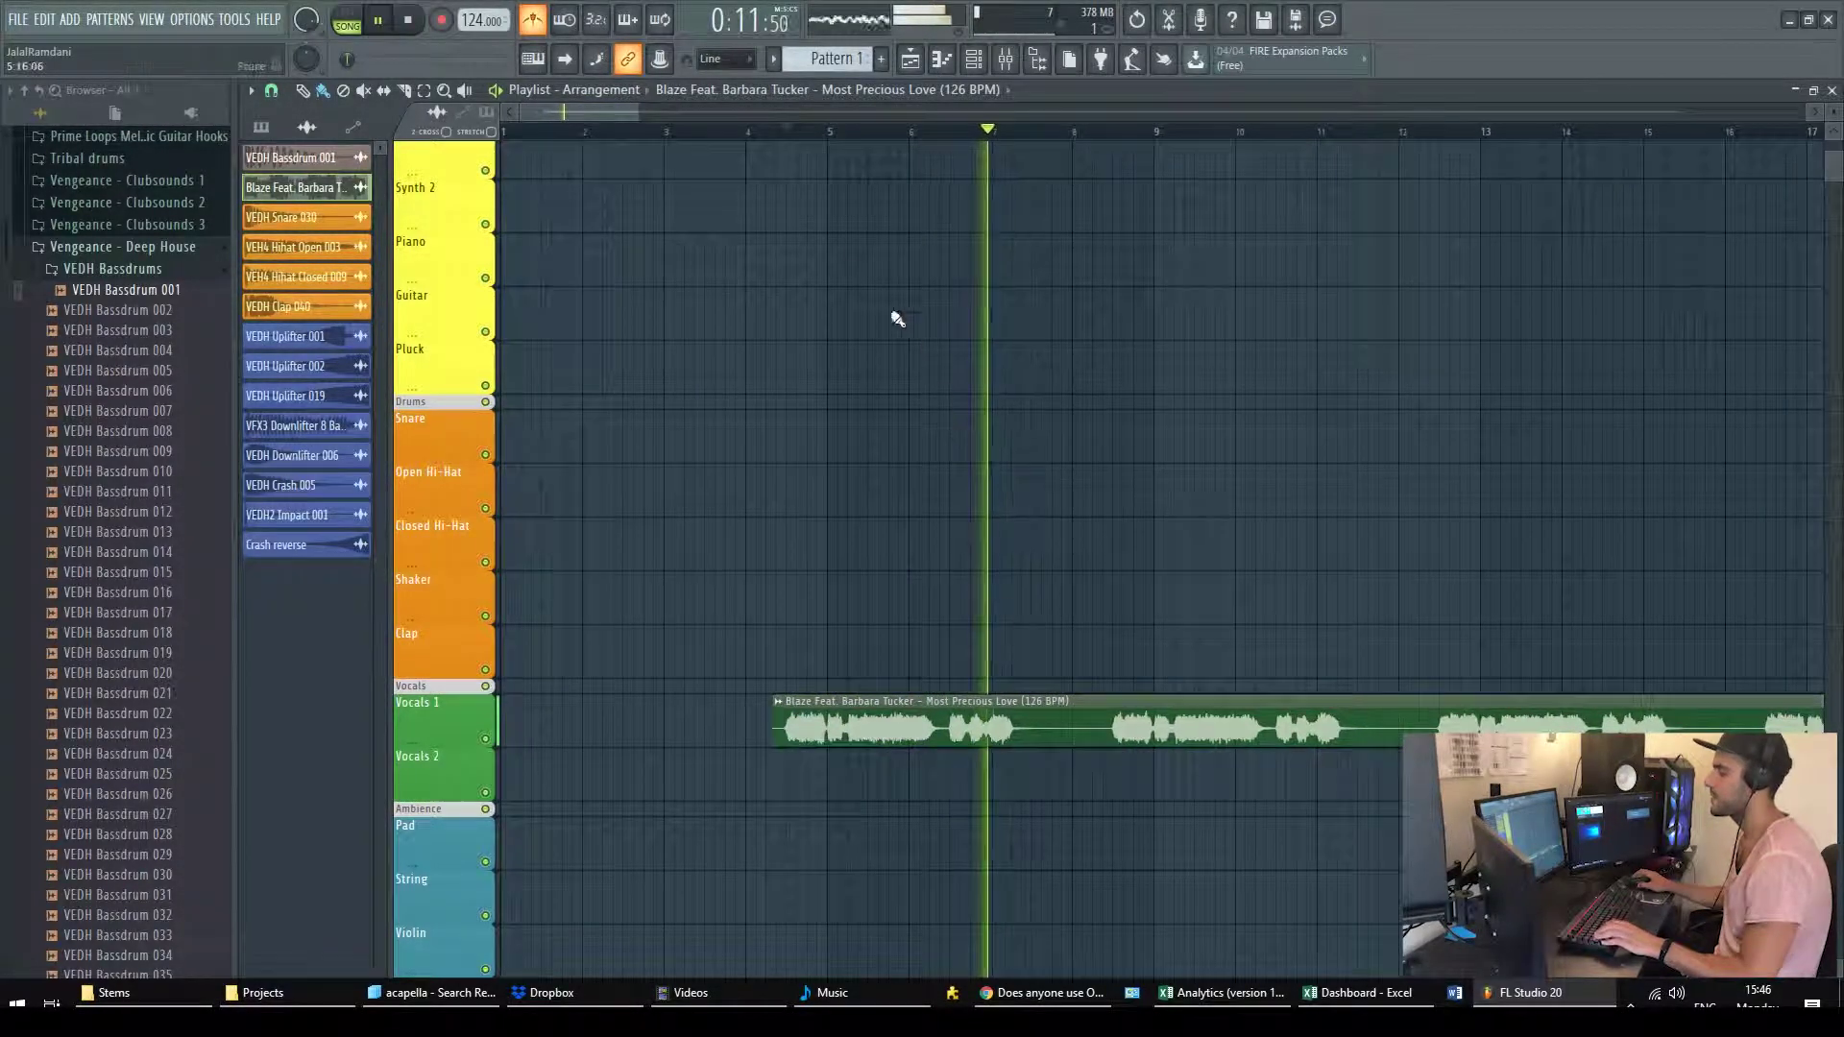
pyautogui.moveTo(615, 123); pyautogui.dragTo(647, 147)
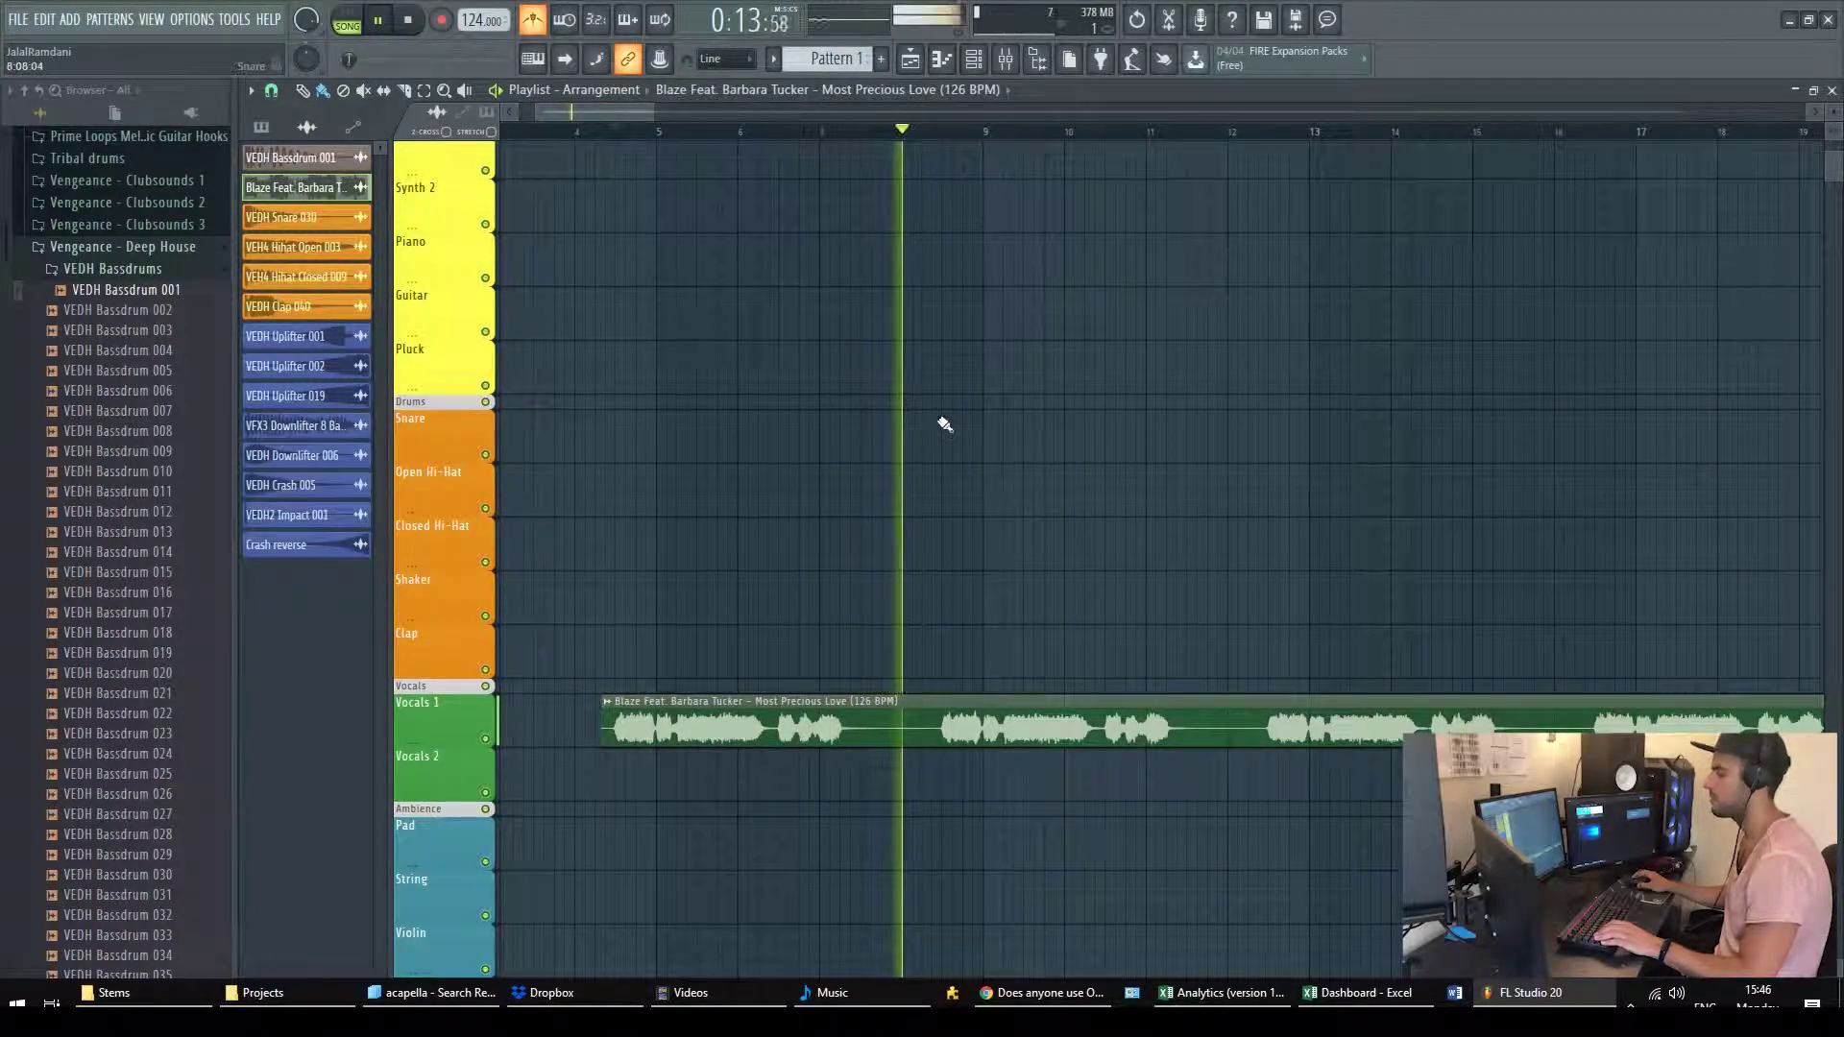
pyautogui.scroll(-2, 946, 422)
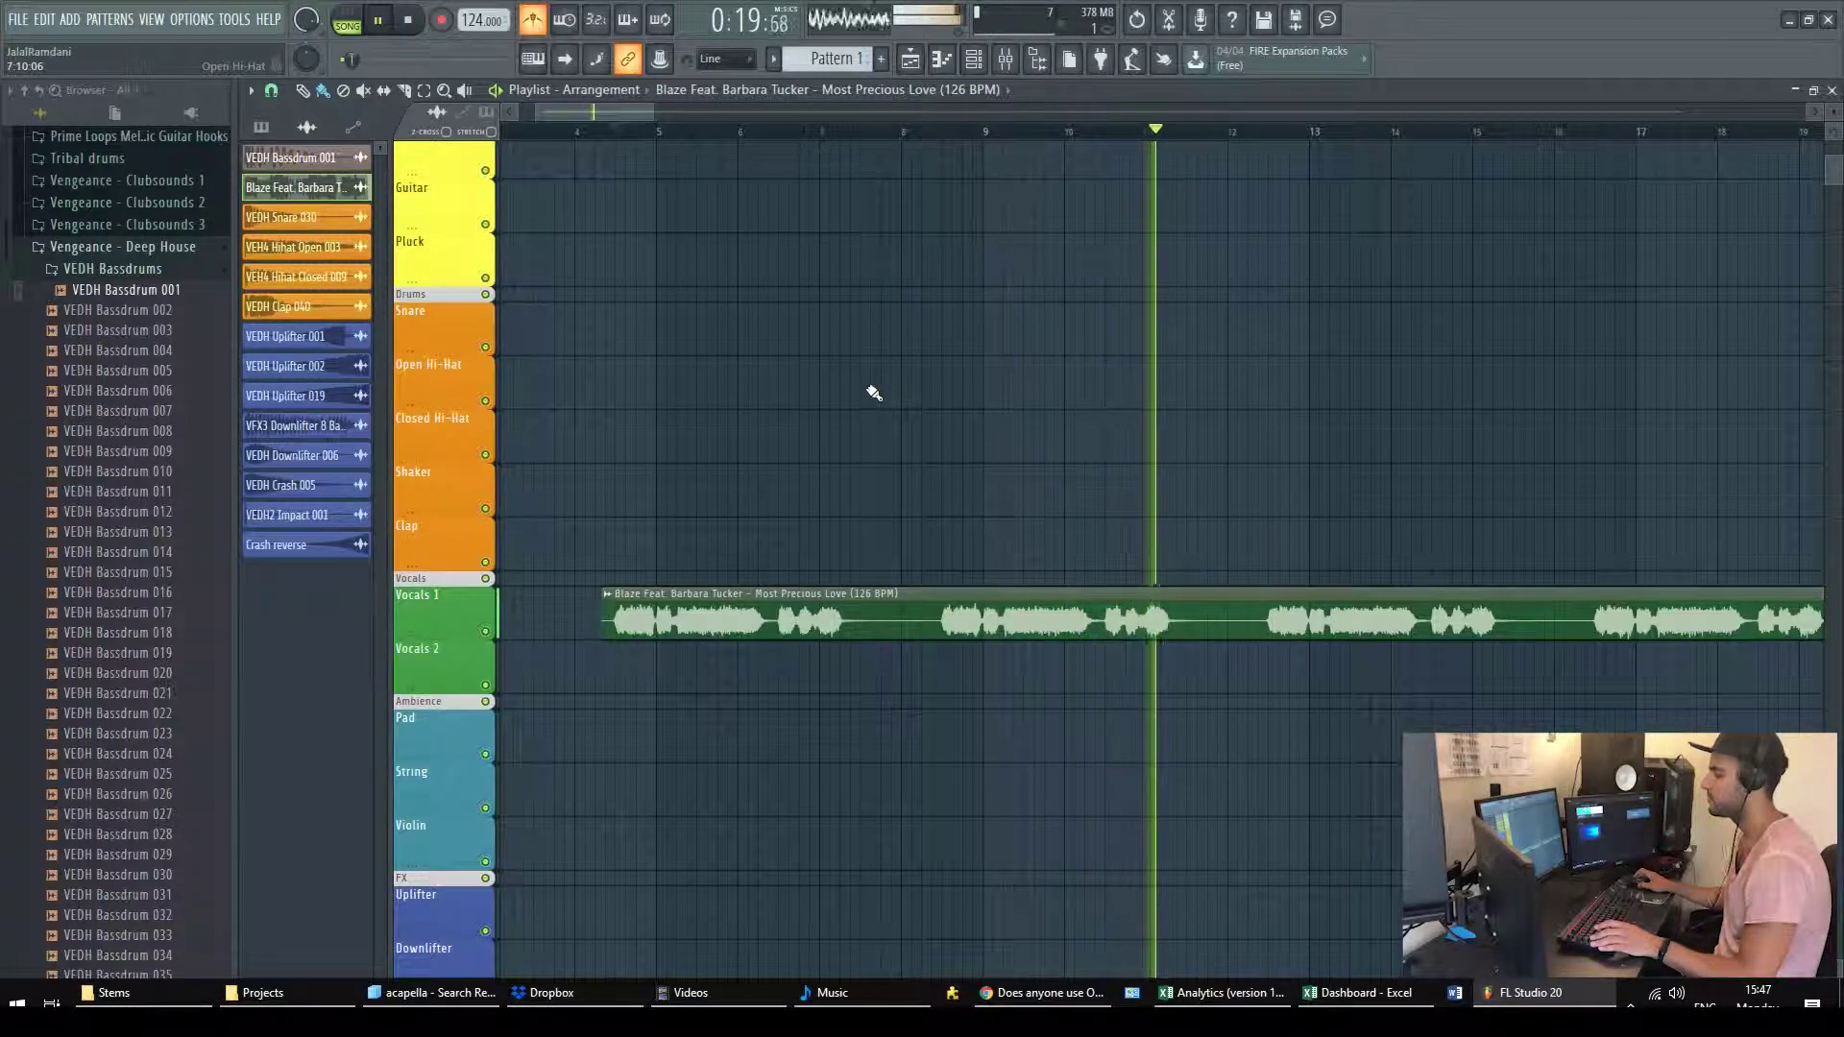
pyautogui.press('space')
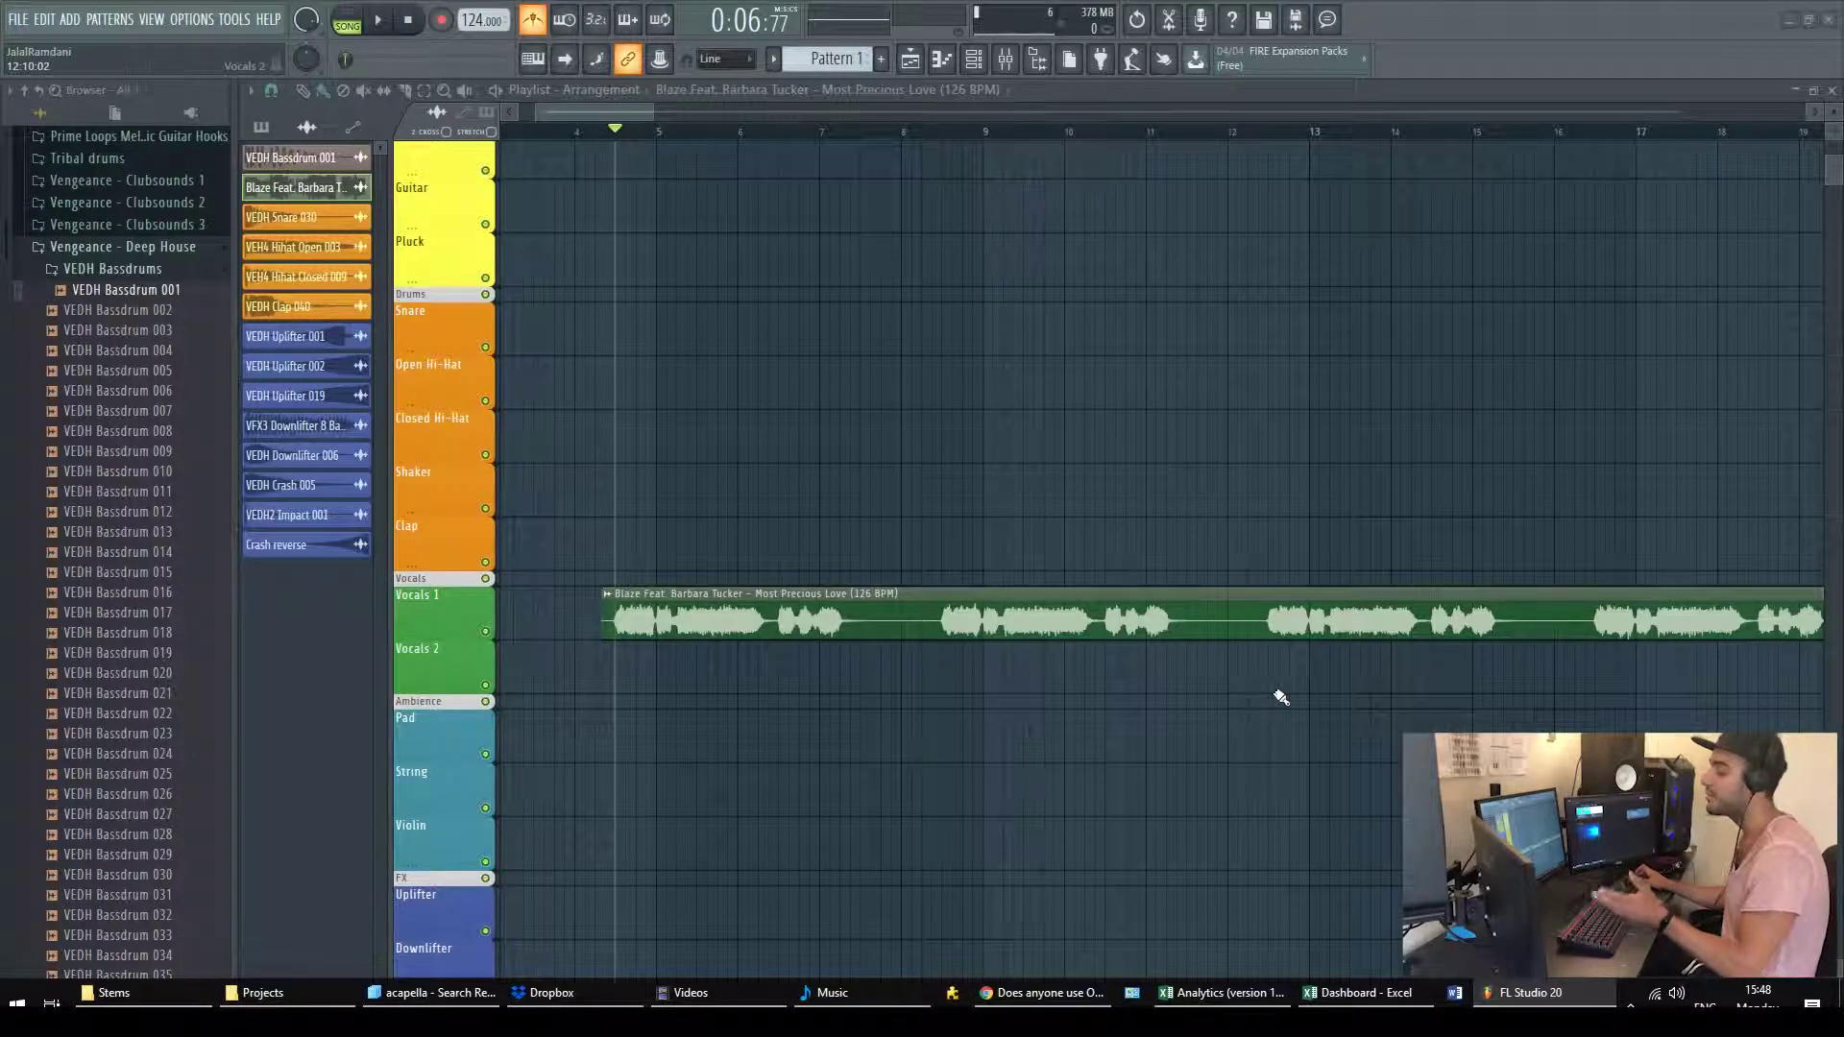
# - Search Chrome for 'bpm barbara tucker most precious love' and check the 126 BPM result
pyautogui.click(1047, 992)
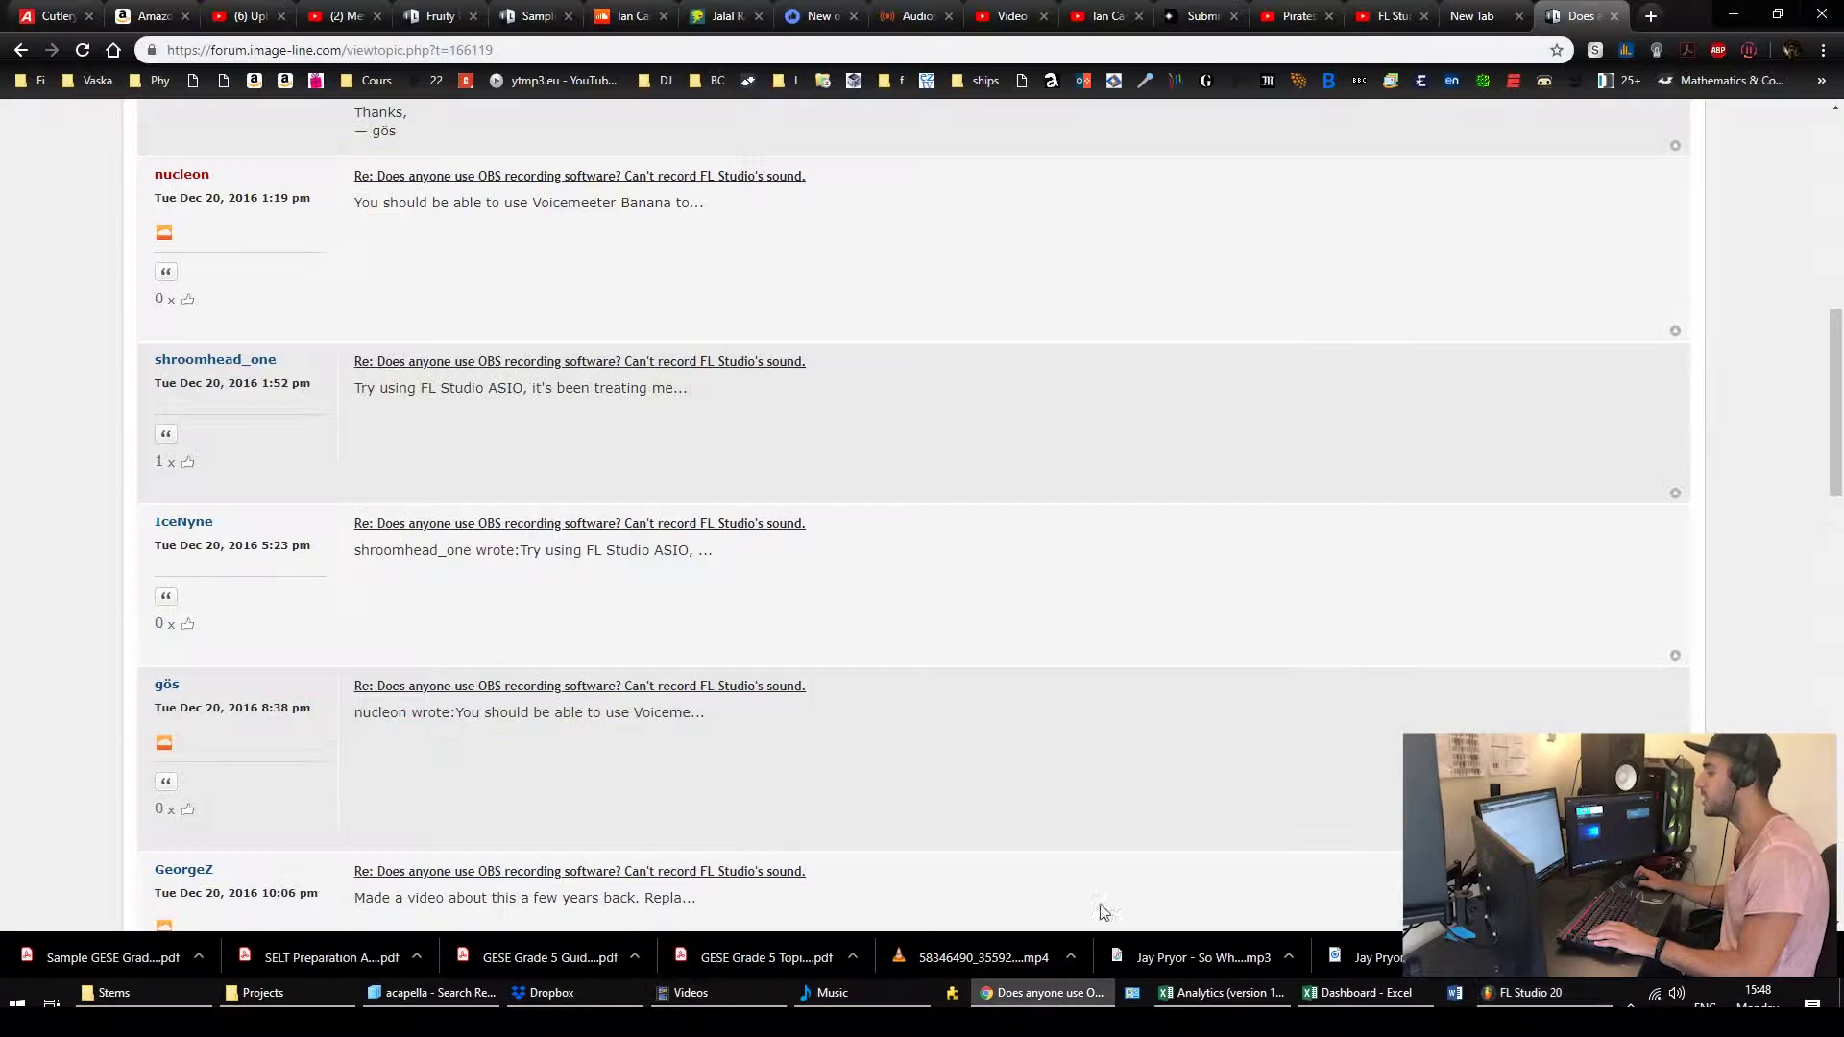
pyautogui.hotkey('ctrl', 't')
pyautogui.write('brpm b')
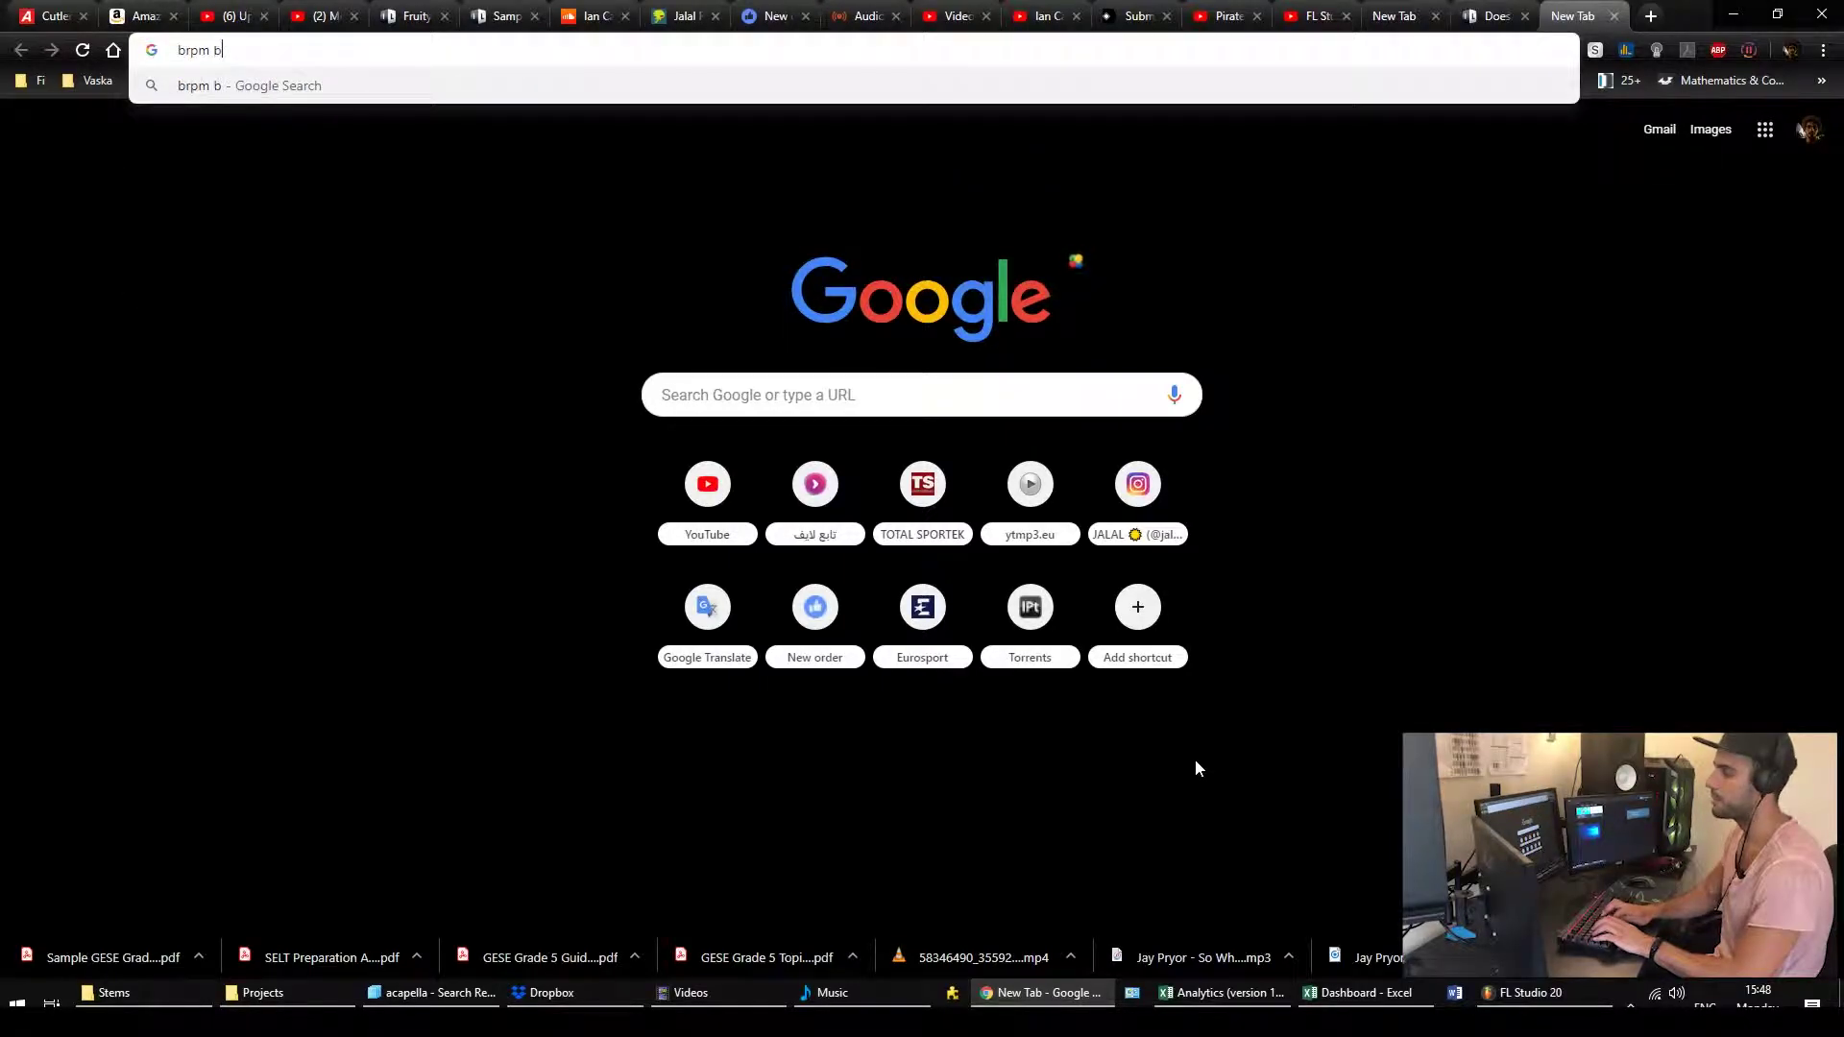
pyautogui.press('BackSpace')
pyautogui.press('BackSpace')
pyautogui.press('BackSpace')
pyautogui.write('pm barb')
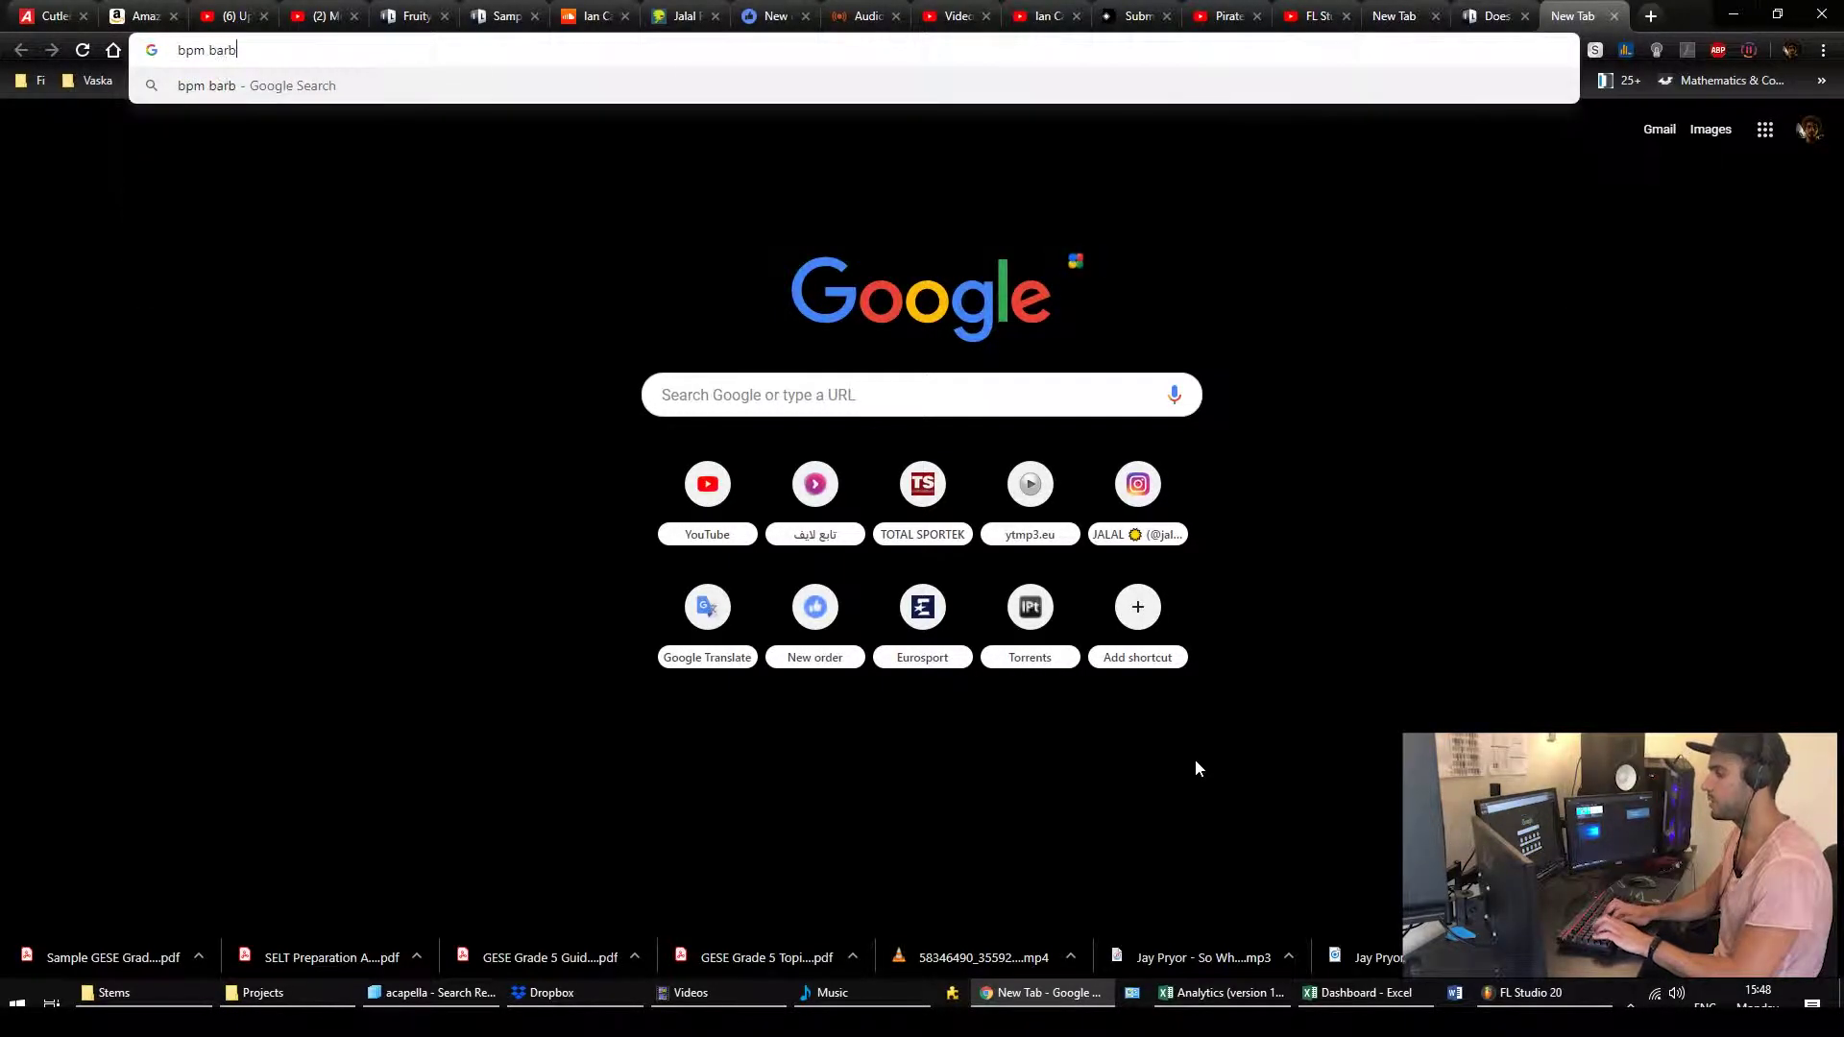
pyautogui.write('ara tucker')
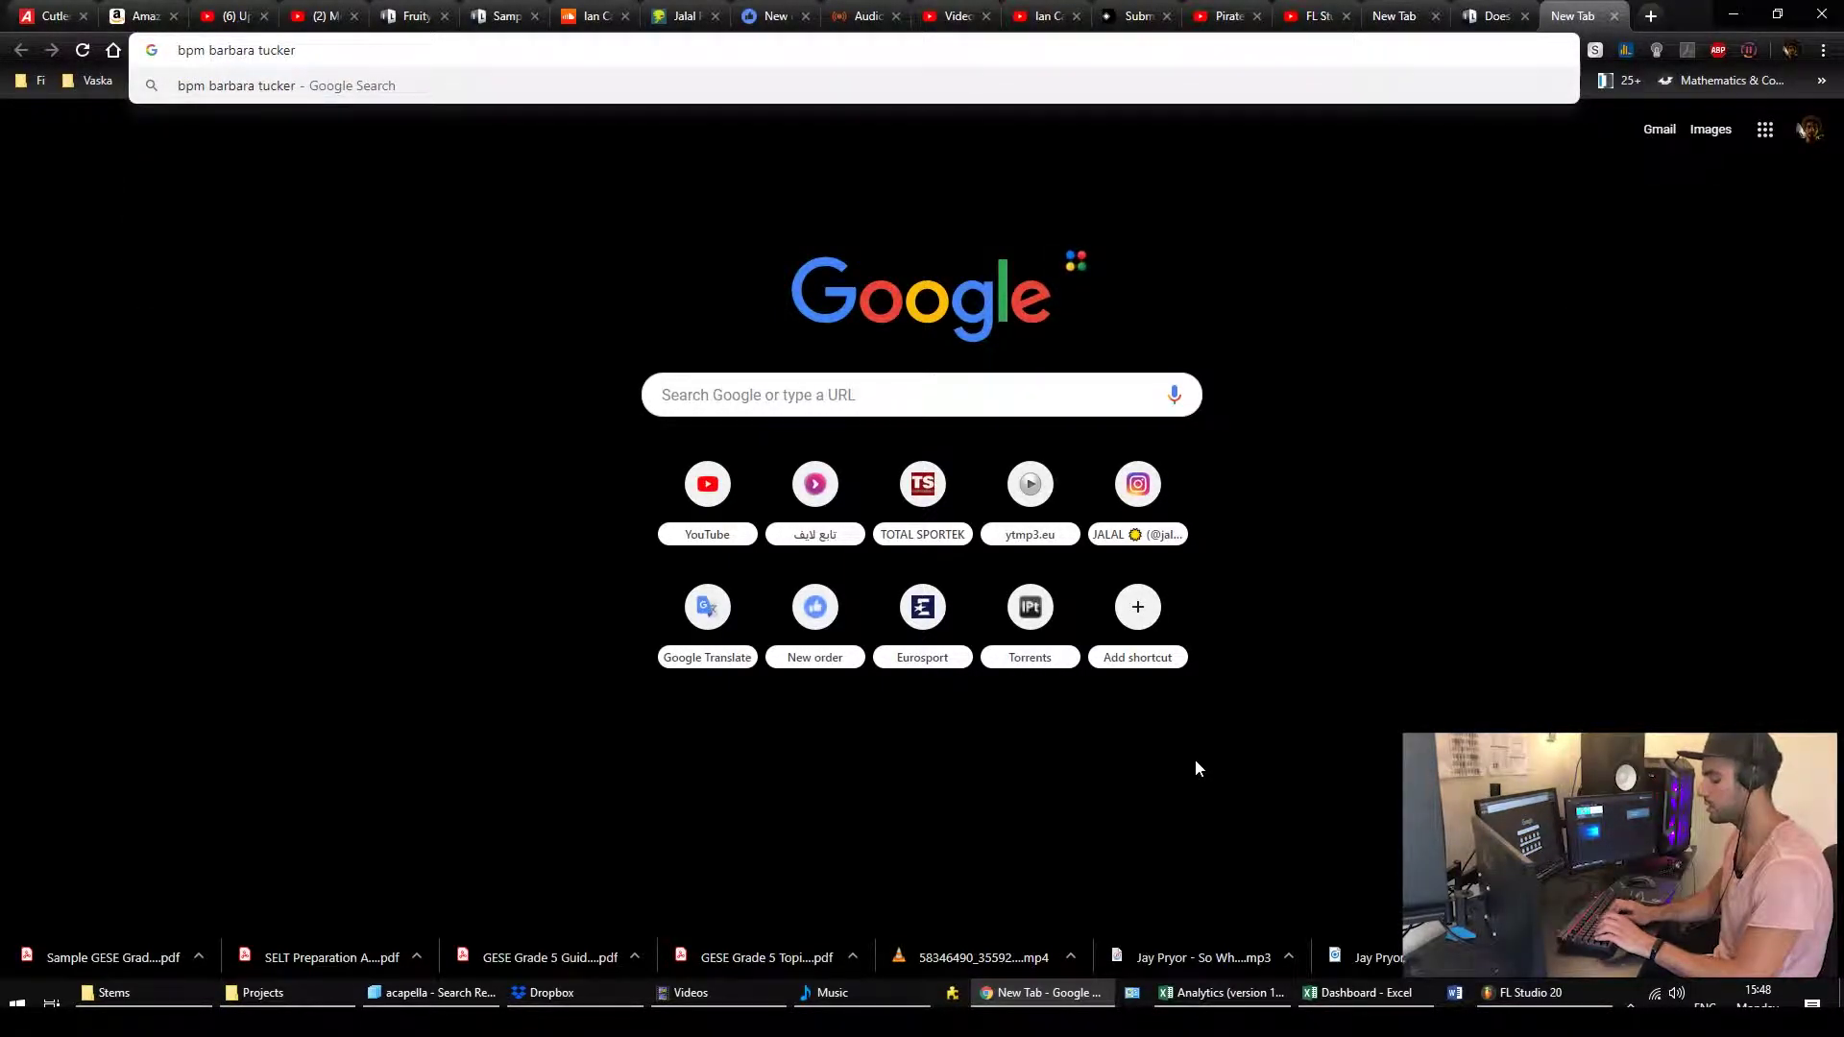
pyautogui.write(' most precious love')
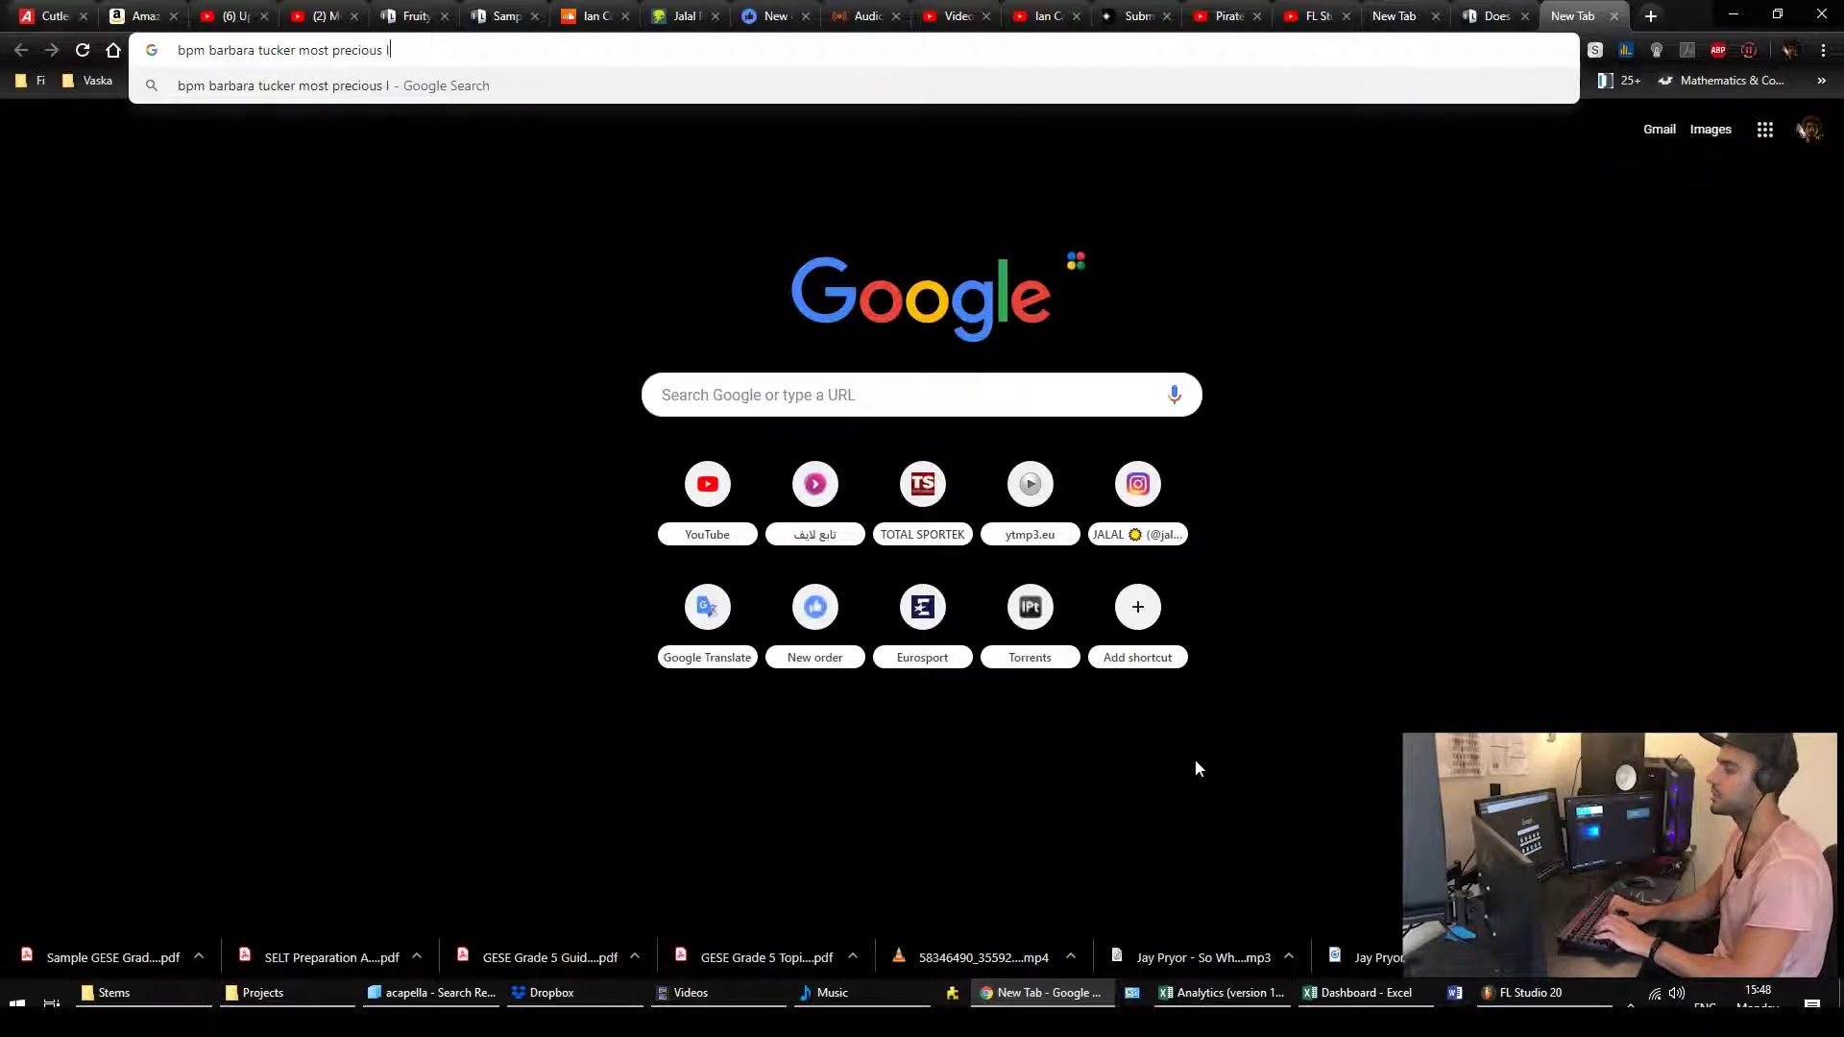
pyautogui.press('Return')
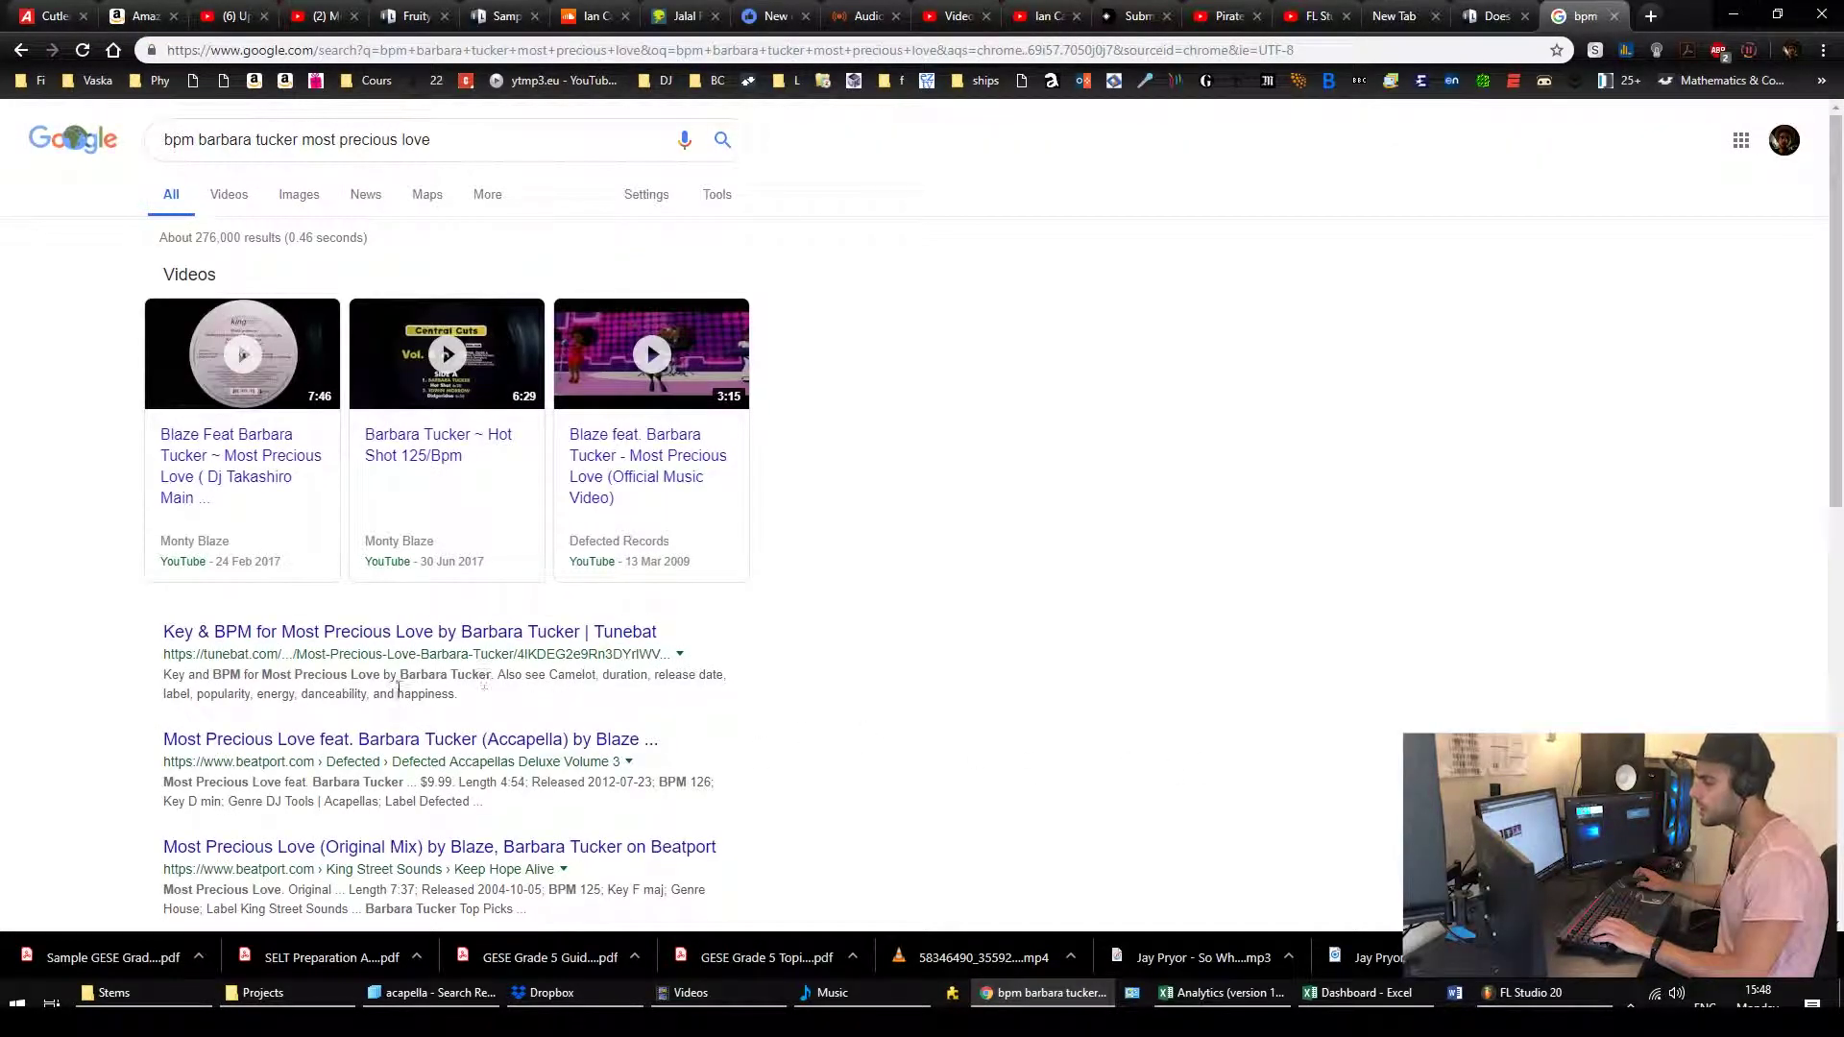
pyautogui.scroll(-2, 672, 653)
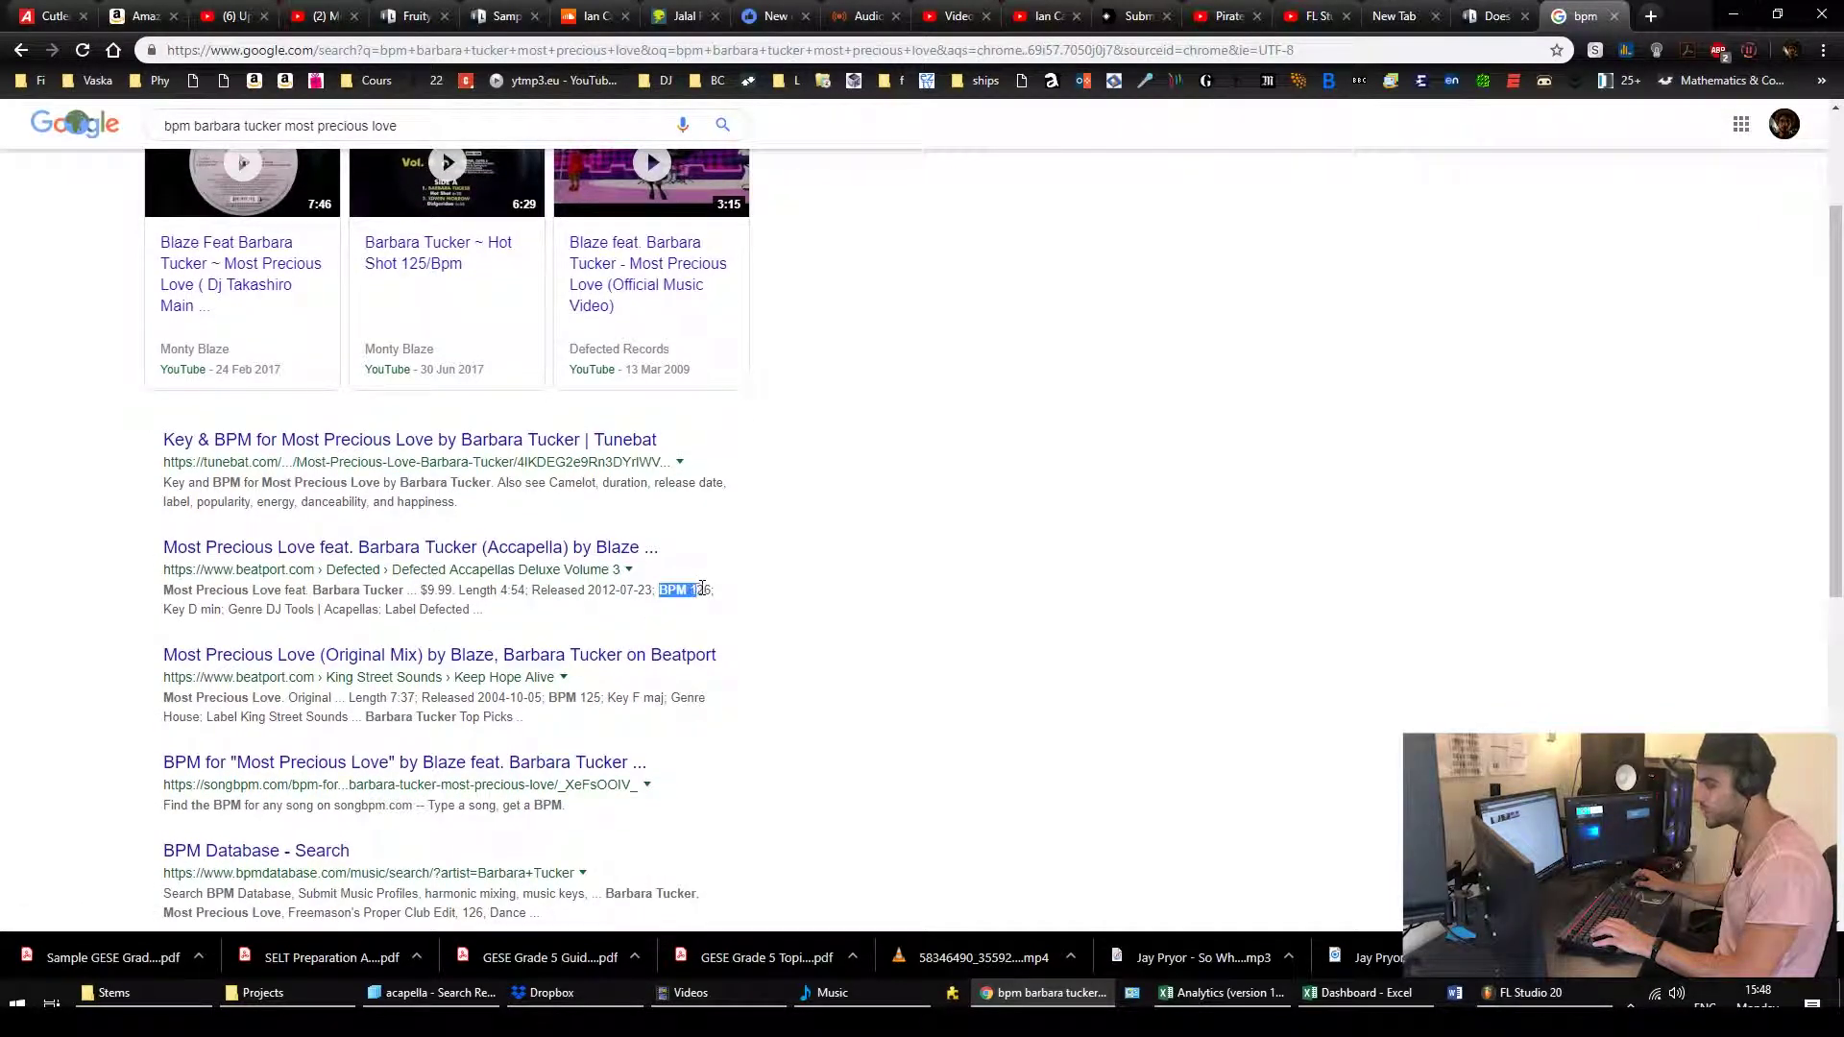
pyautogui.click(716, 587)
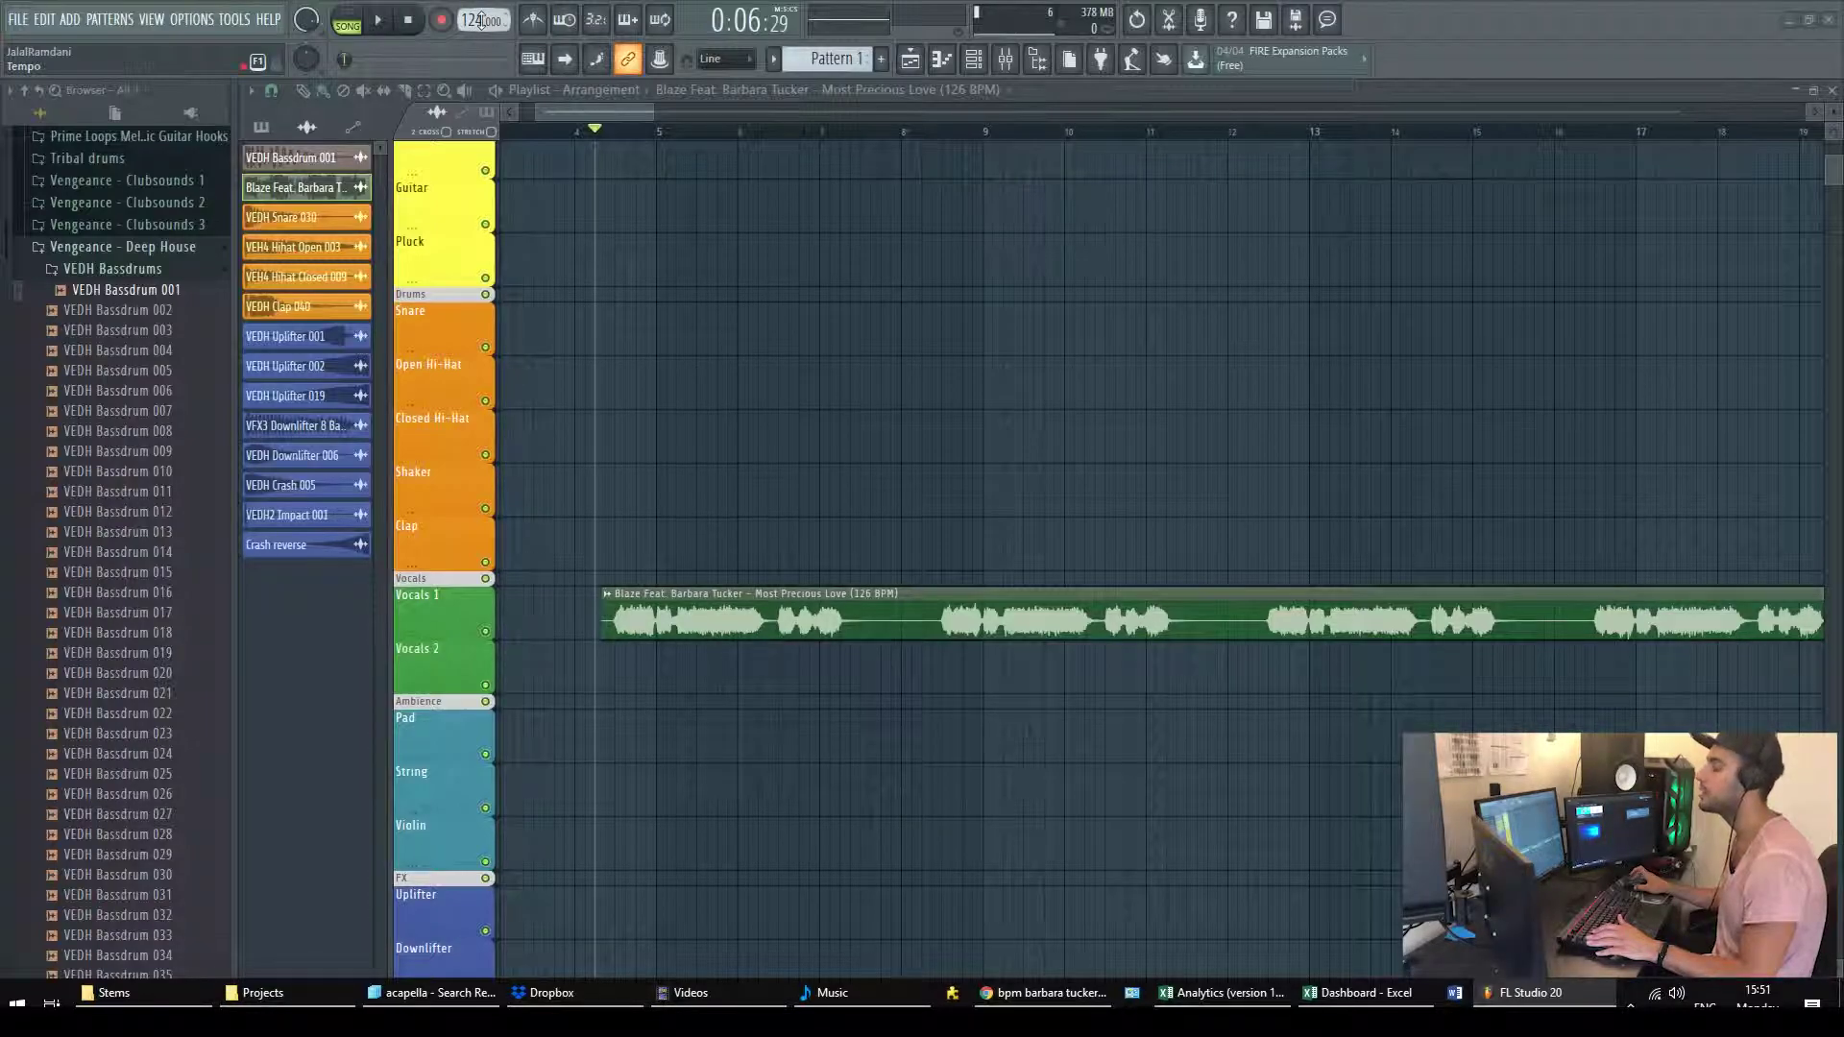
# - Tap the project tempo to 126 BPM, then close the tapper without restretching channels
pyautogui.rightClick(484, 26)
pyautogui.click(509, 242)
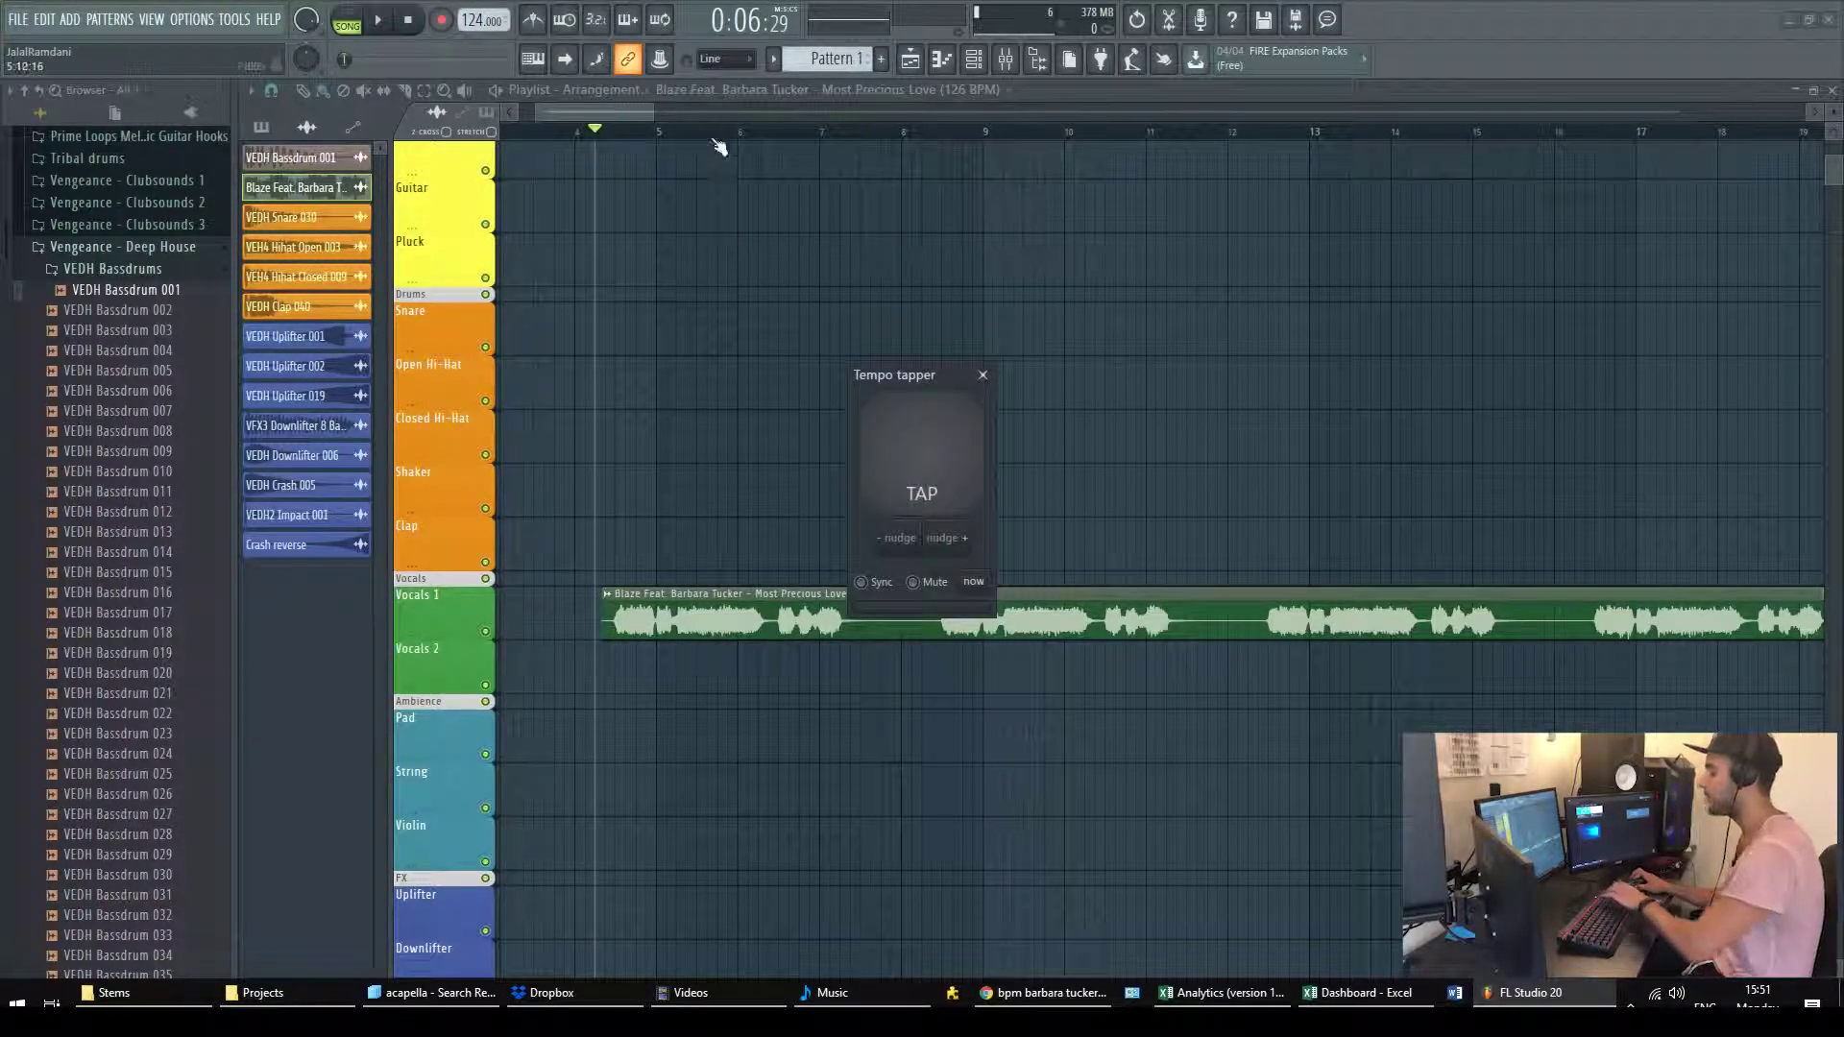
pyautogui.click(935, 439)
pyautogui.click(934, 439)
pyautogui.click(935, 439)
pyautogui.click(937, 439)
pyautogui.click(936, 439)
pyautogui.click(937, 439)
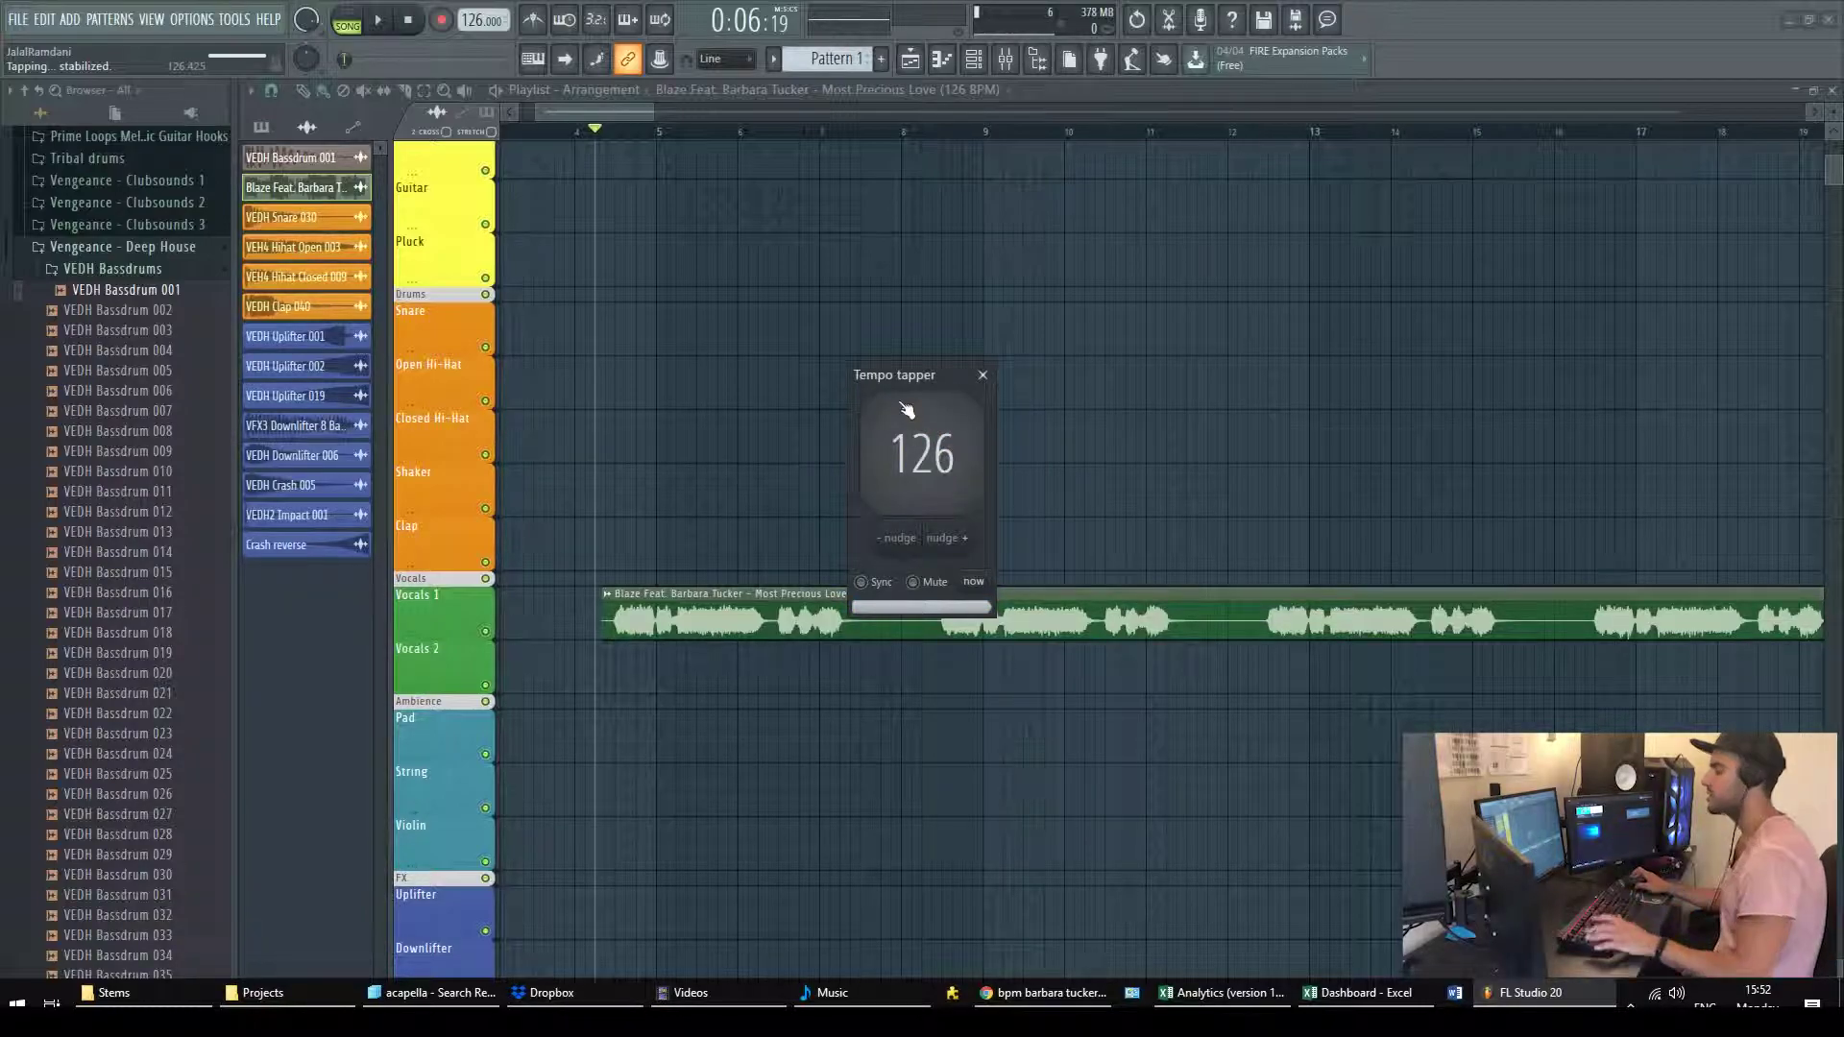
pyautogui.moveTo(945, 380); pyautogui.dragTo(929, 293)
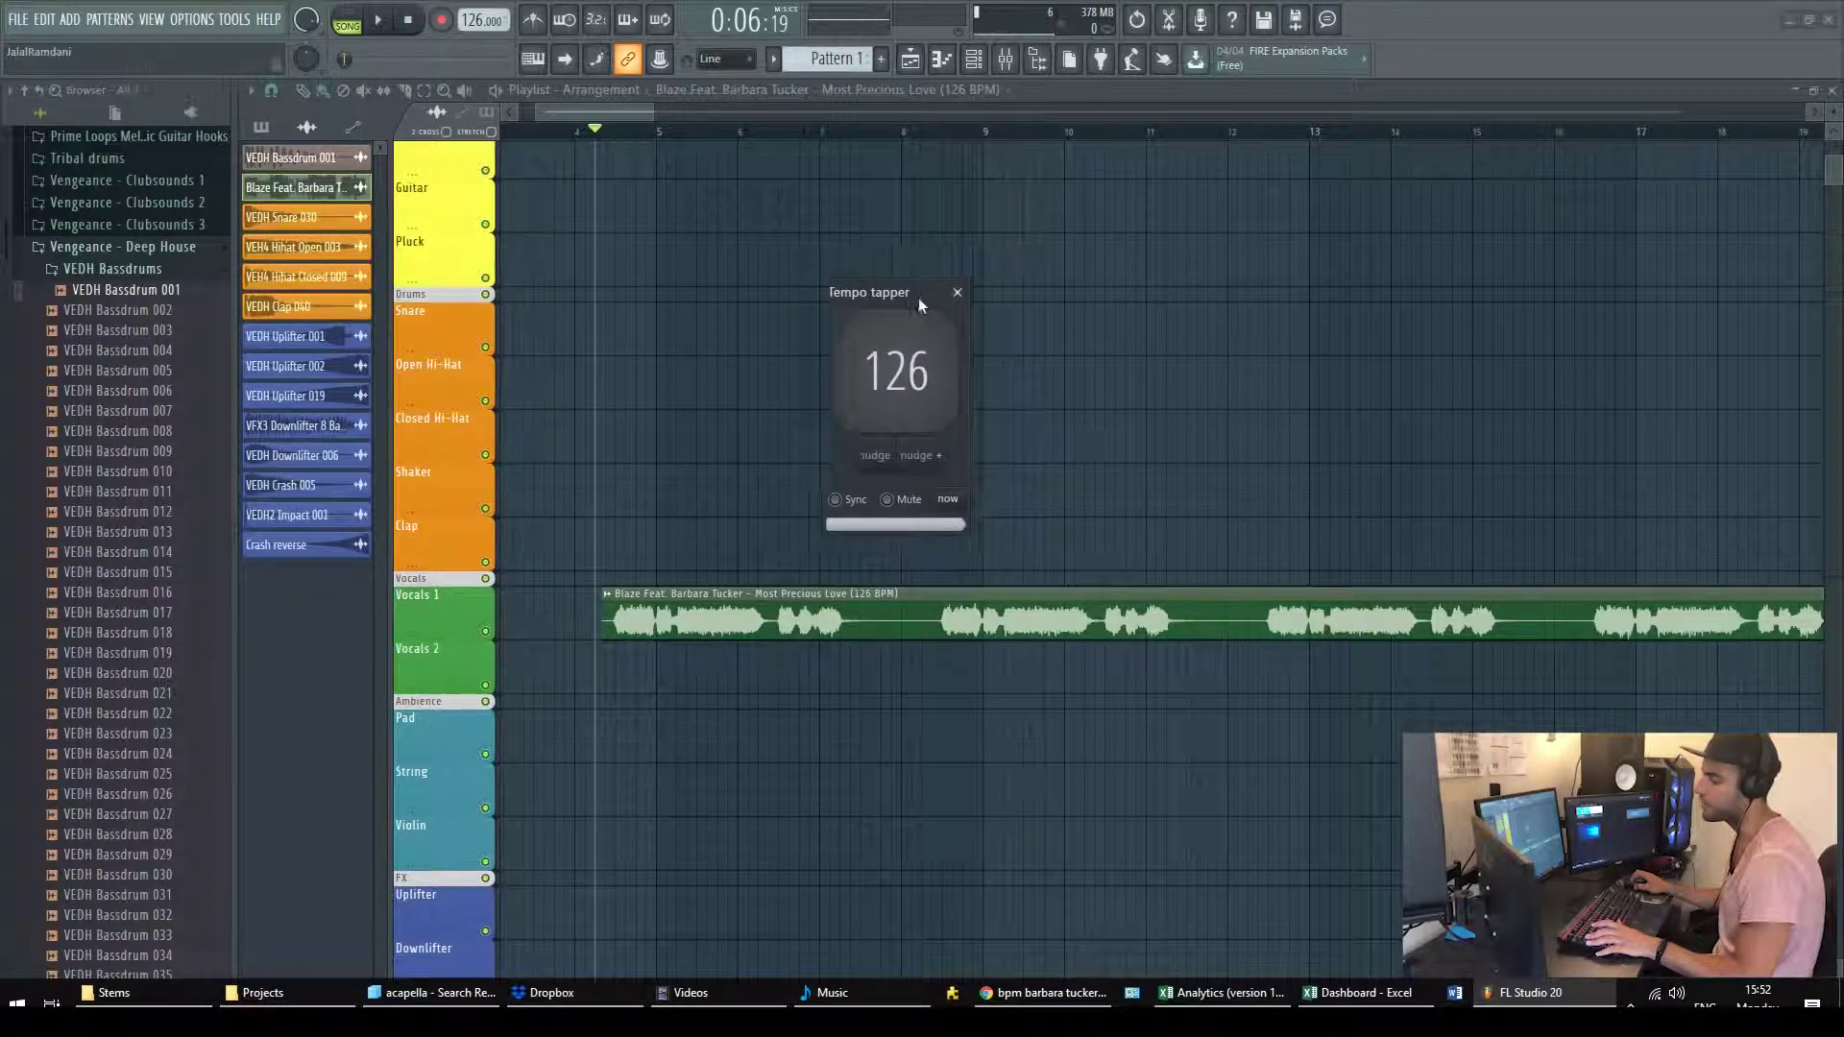
pyautogui.click(967, 290)
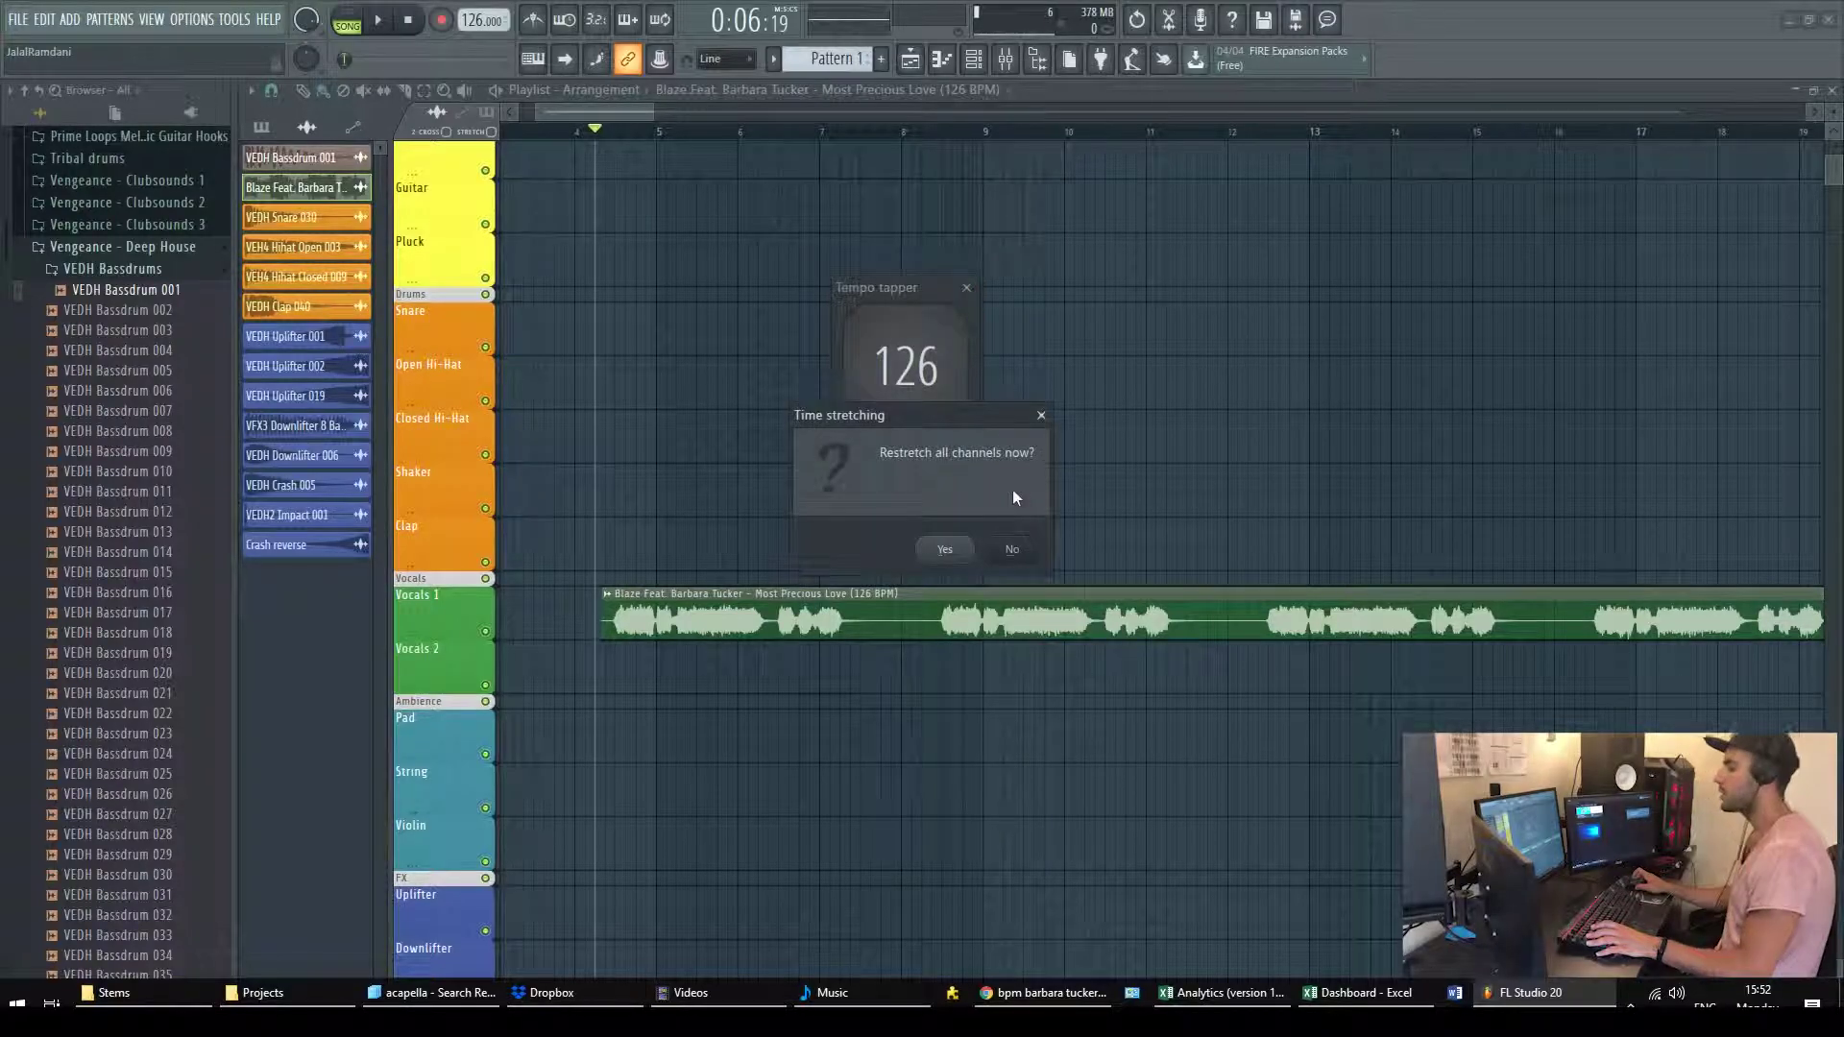
pyautogui.click(1047, 419)
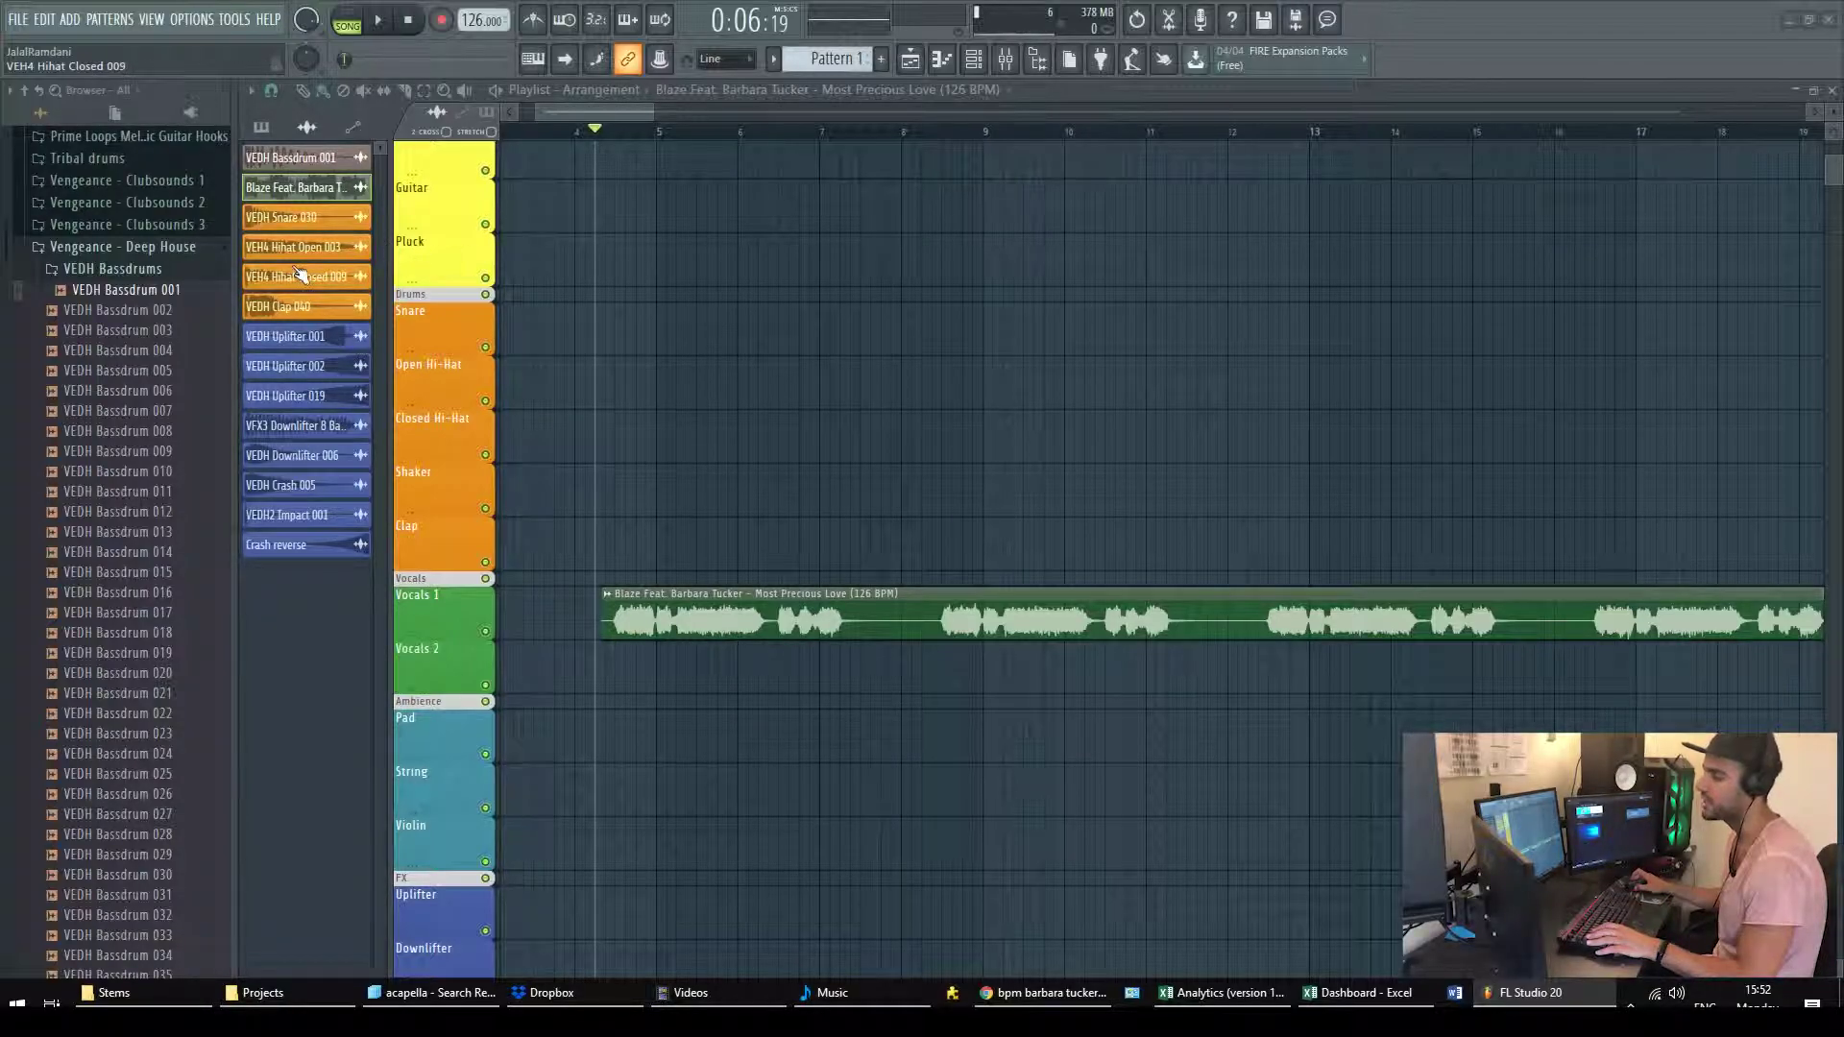
# - Place VEDH Bassdrum 001 kick clips in the Kick track near bar 5
pyautogui.scroll(1, 678, 548)
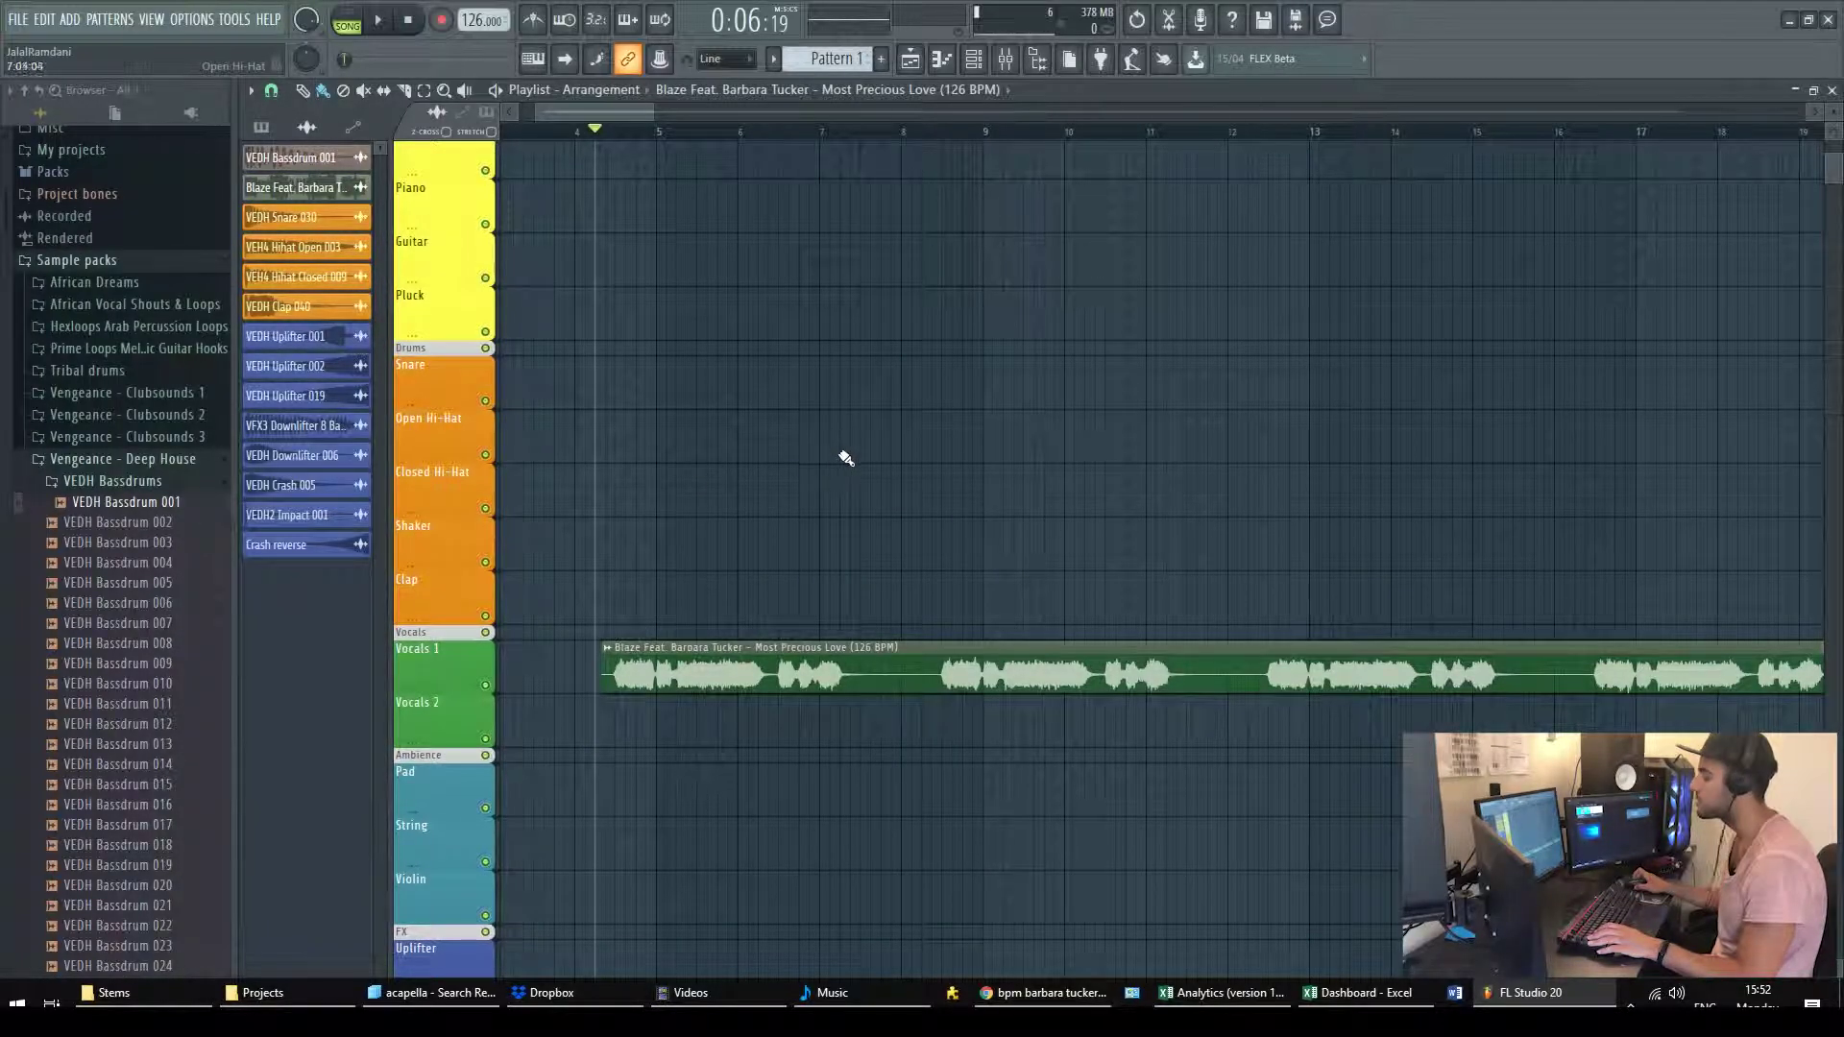
pyautogui.moveTo(104, 507); pyautogui.dragTo(670, 317)
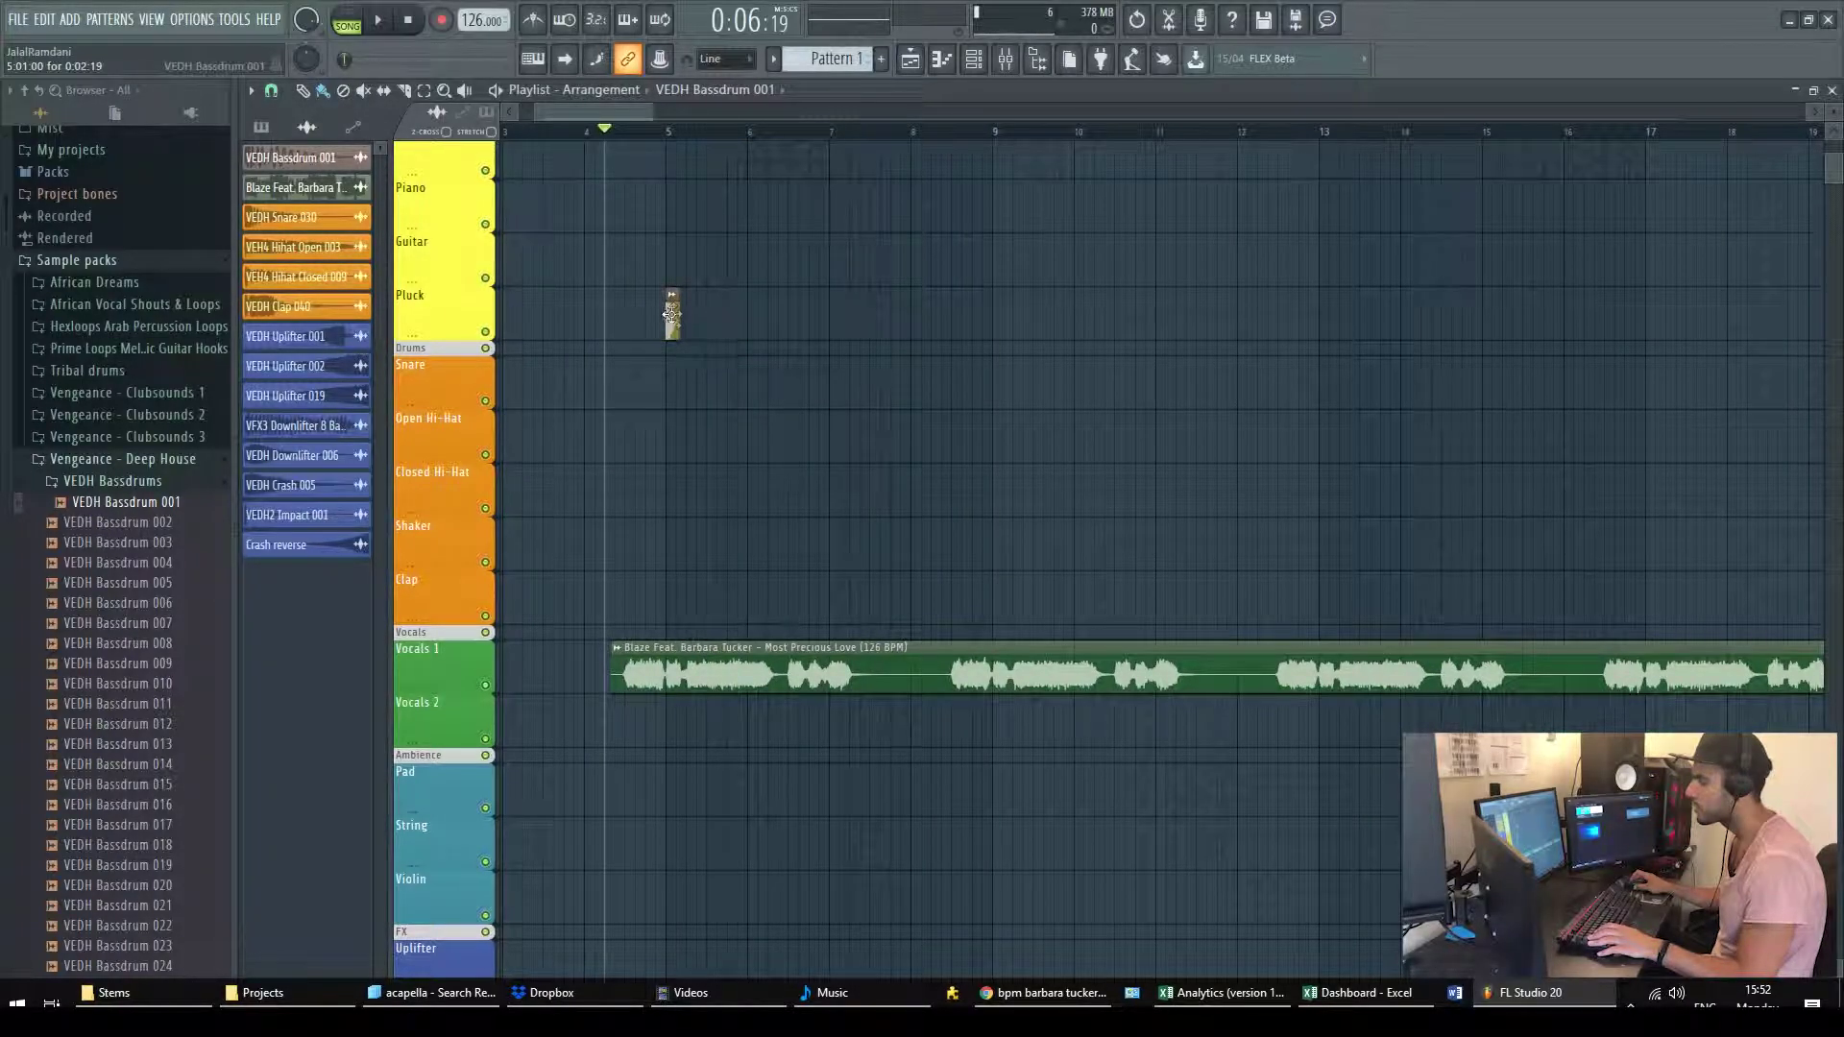
pyautogui.scroll(3, 672, 317)
pyautogui.moveTo(670, 527)
pyautogui.mouseDown()
pyautogui.moveTo(673, 240)
pyautogui.moveTo(817, 249)
pyautogui.mouseUp()
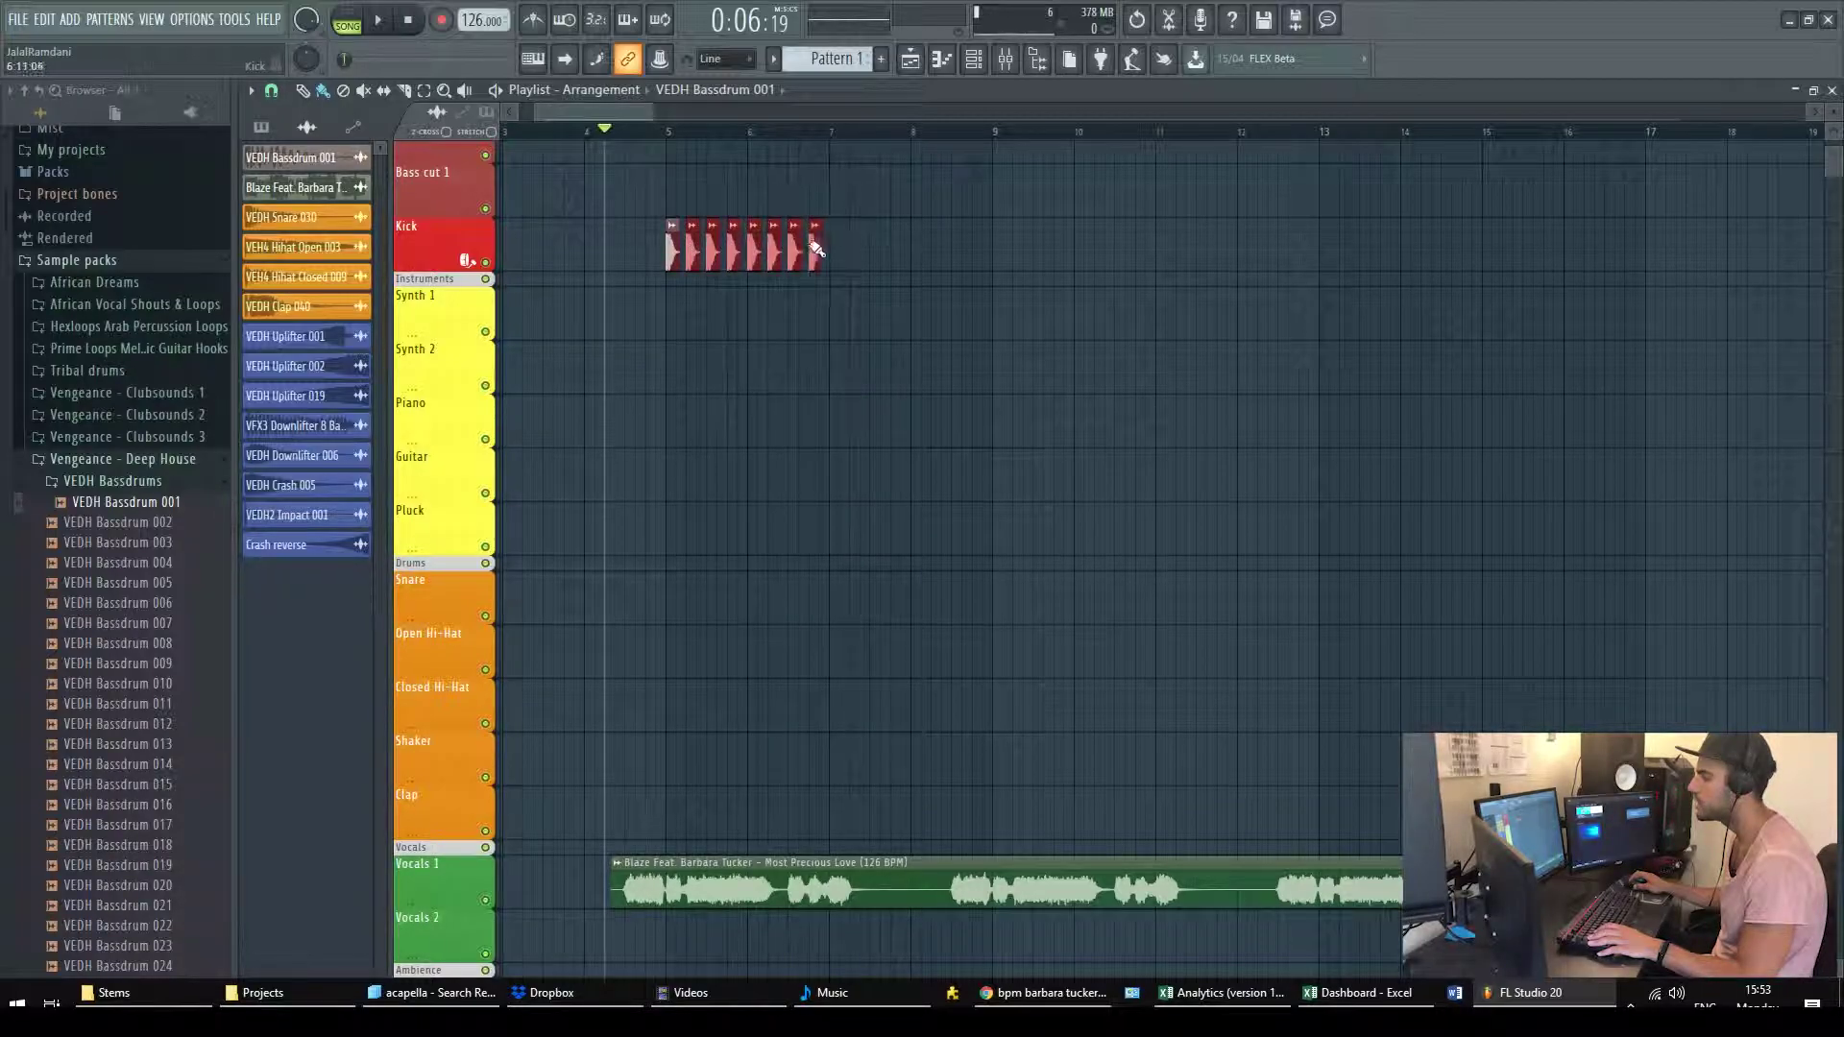
# - Paint four VEDH Clap 040 clips on the Clap track
pyautogui.click(301, 311)
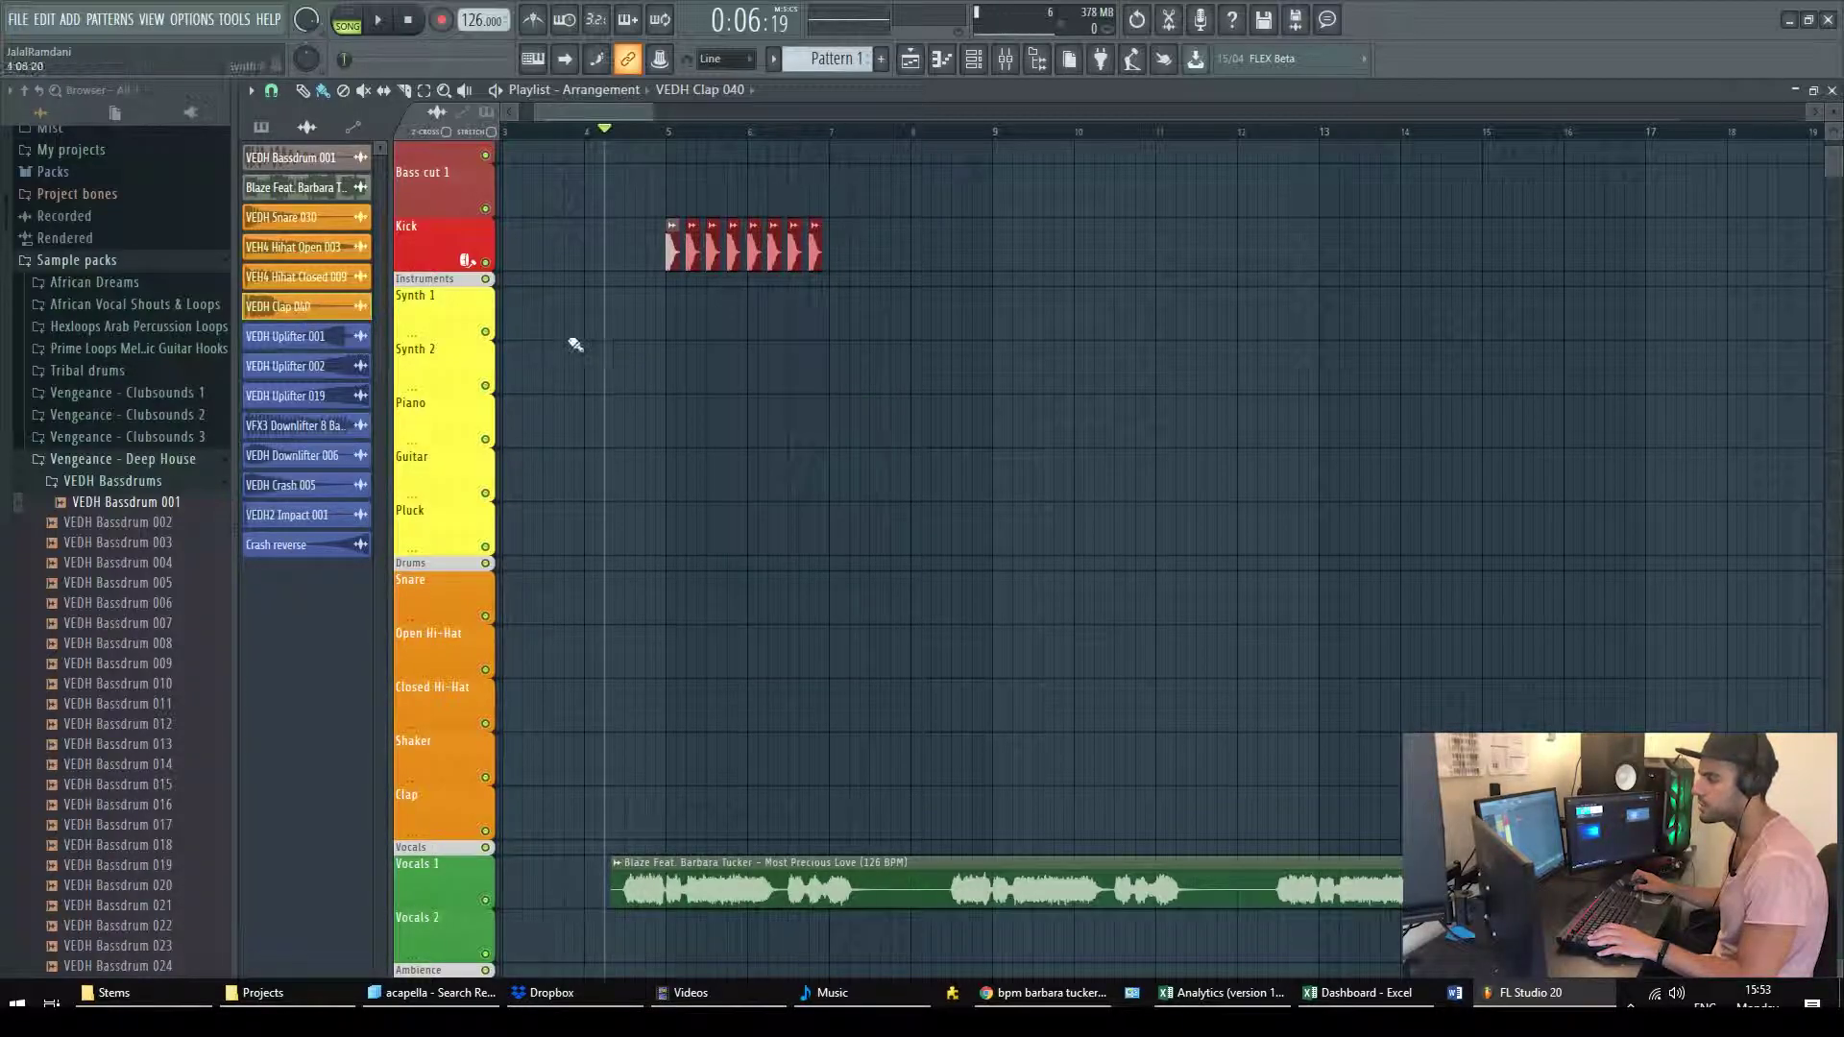
pyautogui.click(692, 813)
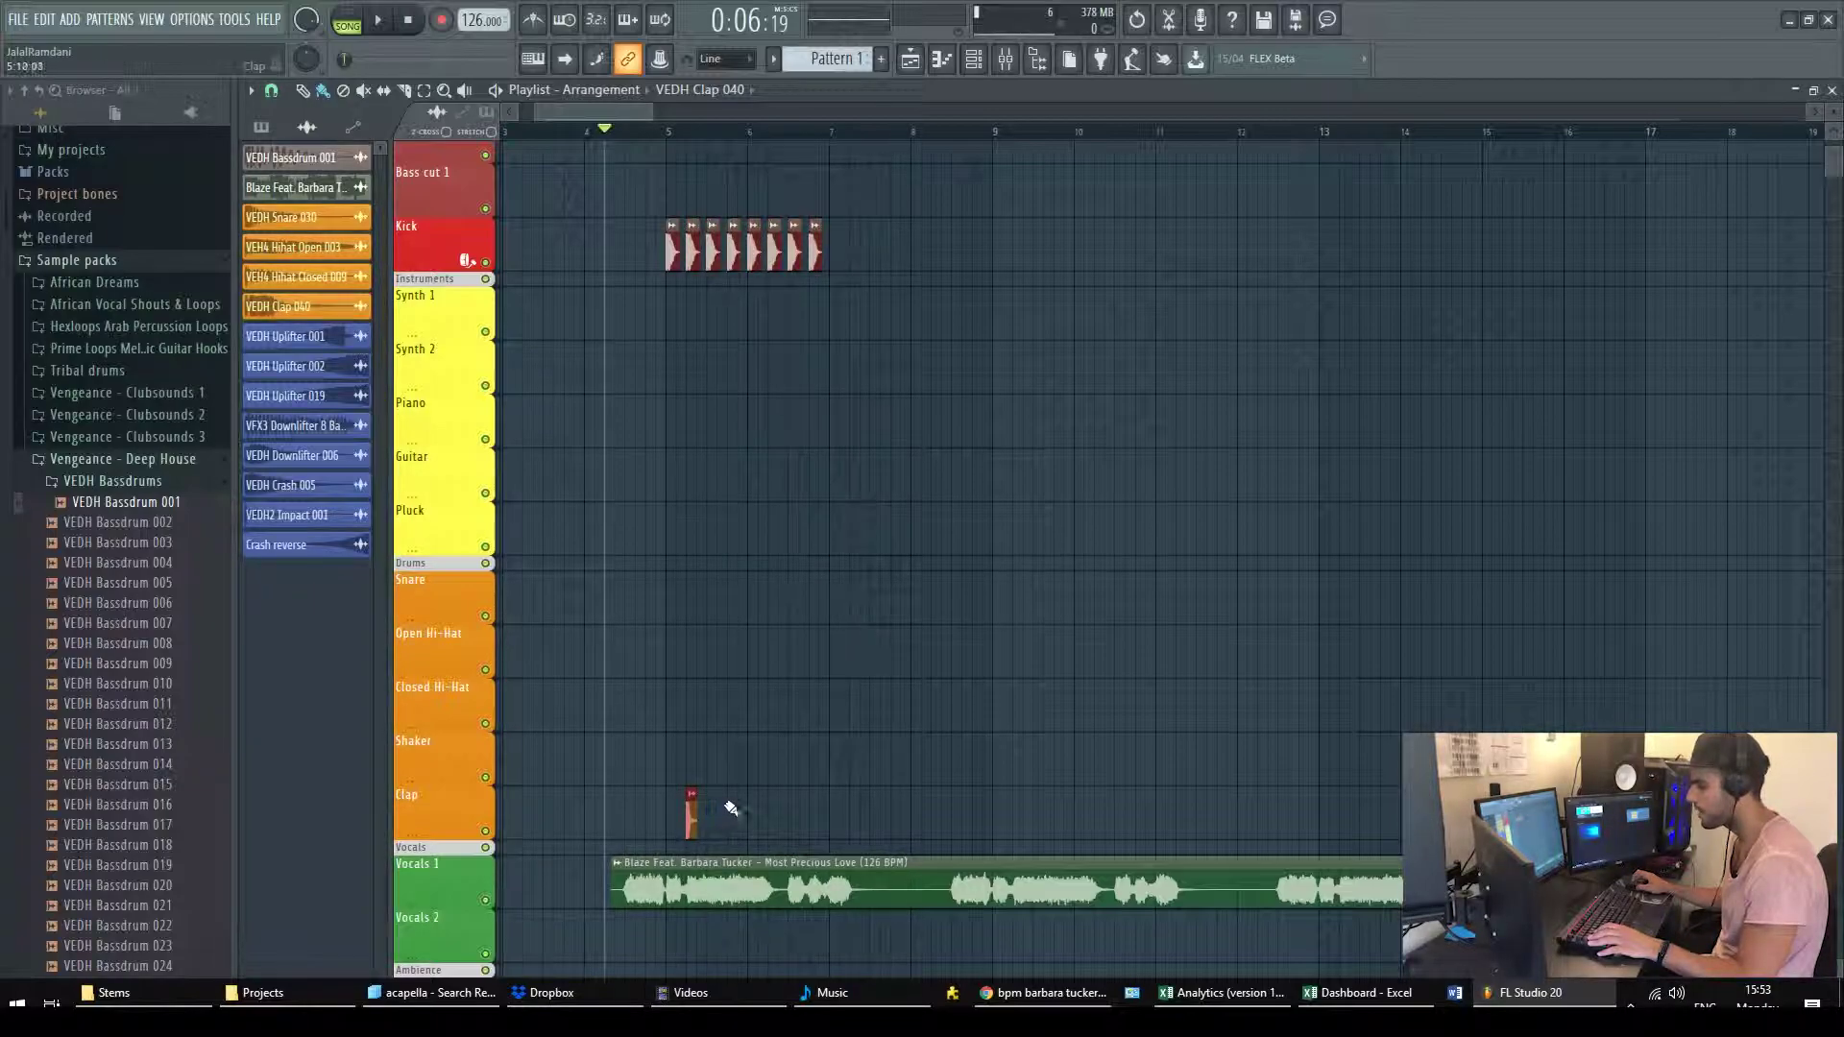
pyautogui.click(731, 810)
pyautogui.click(776, 812)
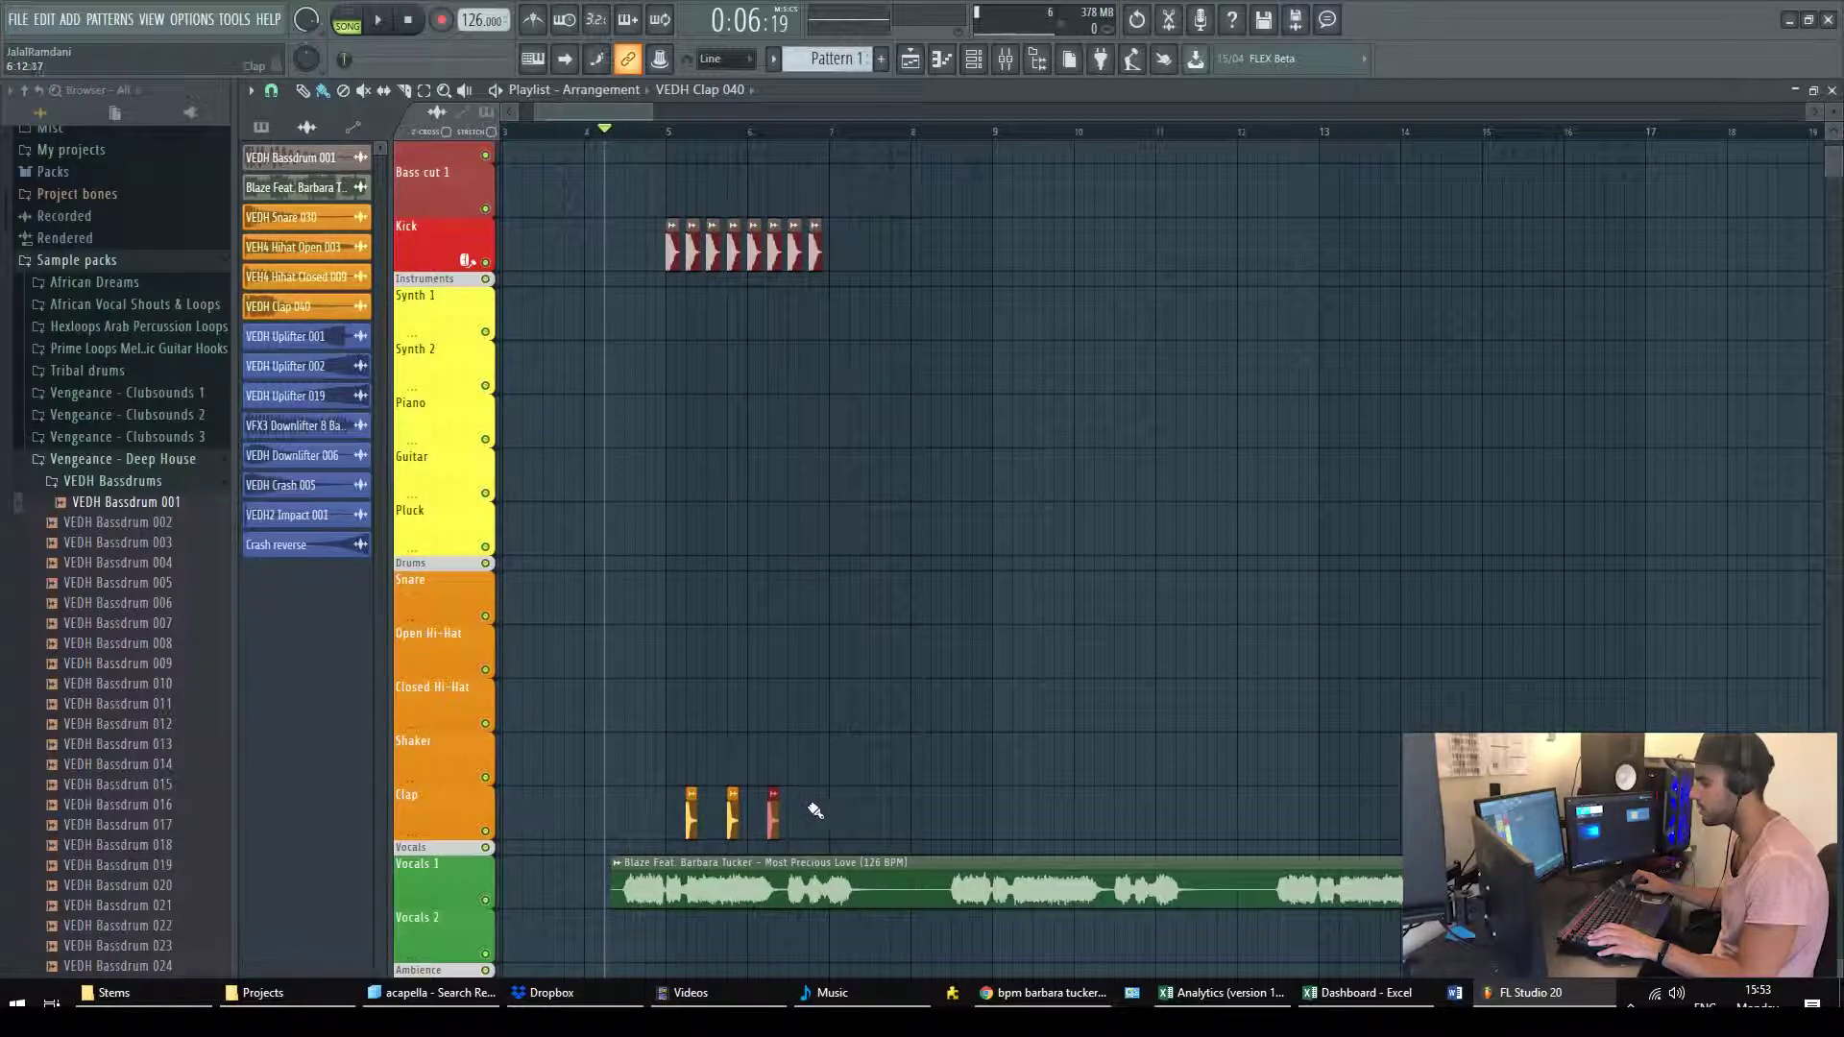
pyautogui.click(815, 812)
# - Paint four VEH4 Hihat Closed 009 clips on the Closed Hi-Hat track and play from near bar 6
pyautogui.click(319, 279)
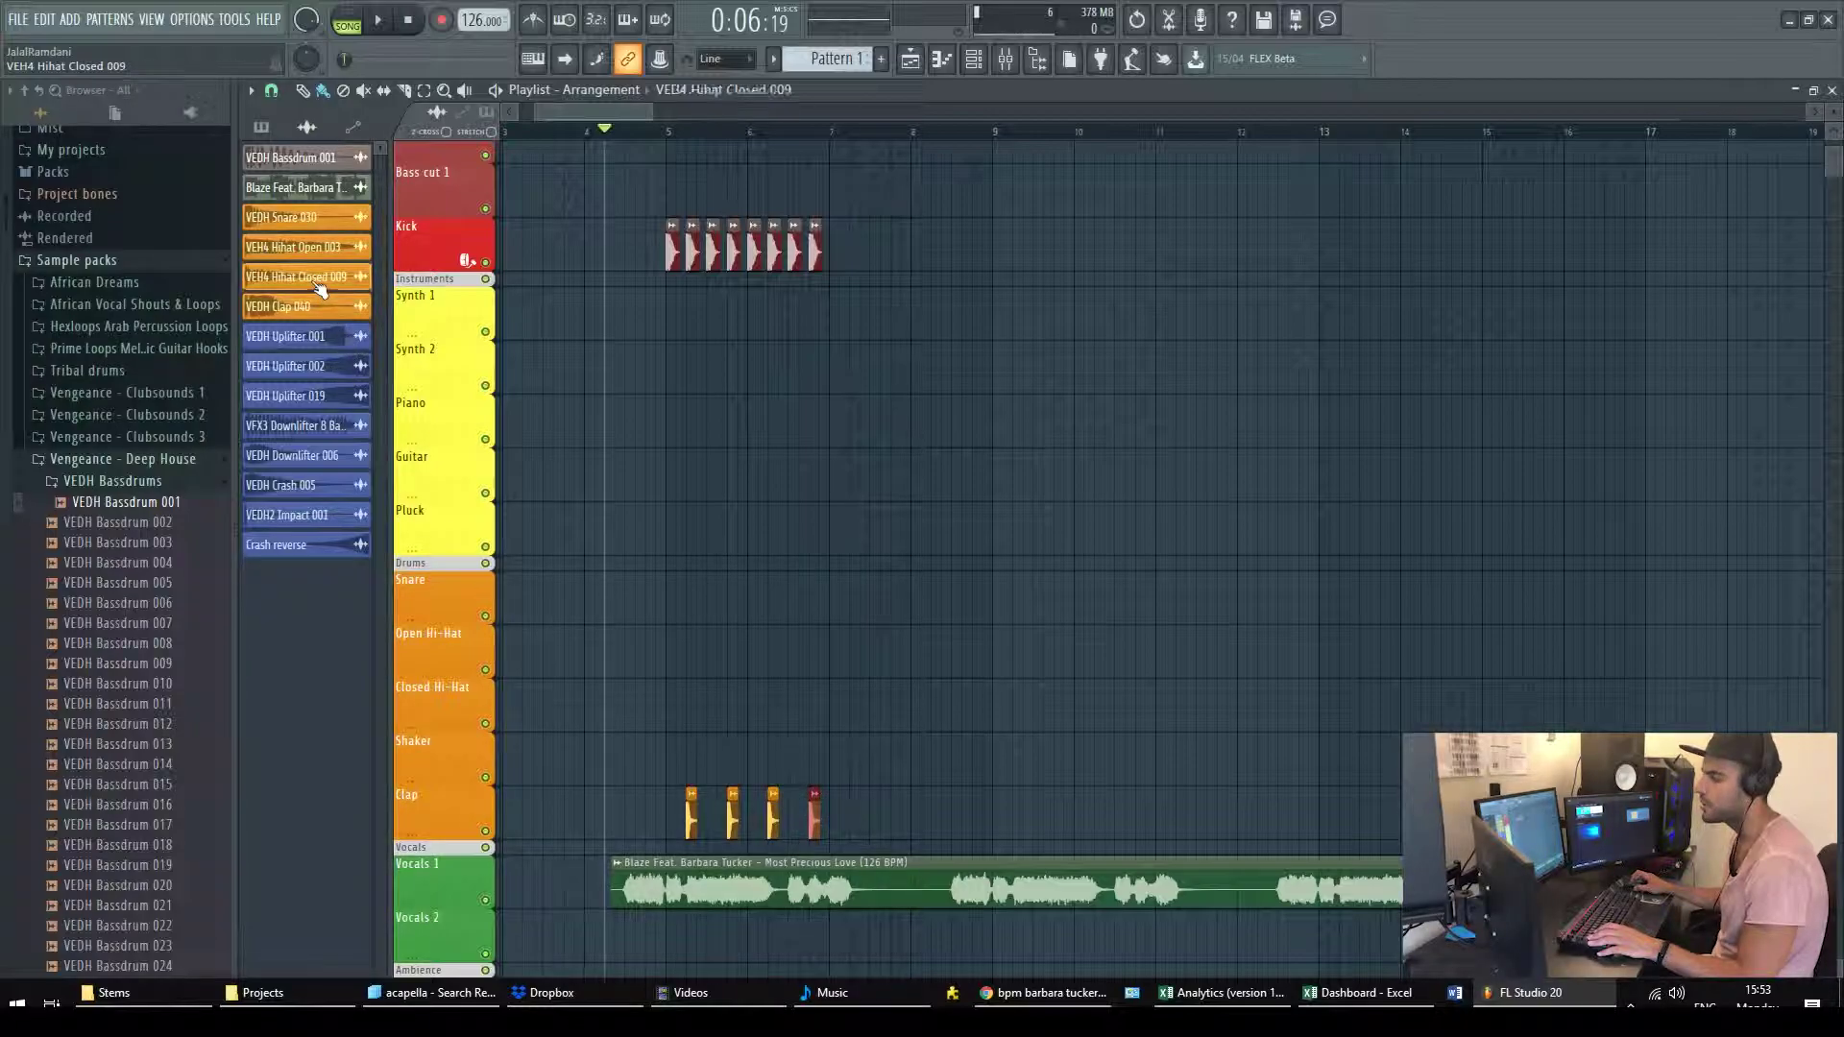
pyautogui.click(685, 708)
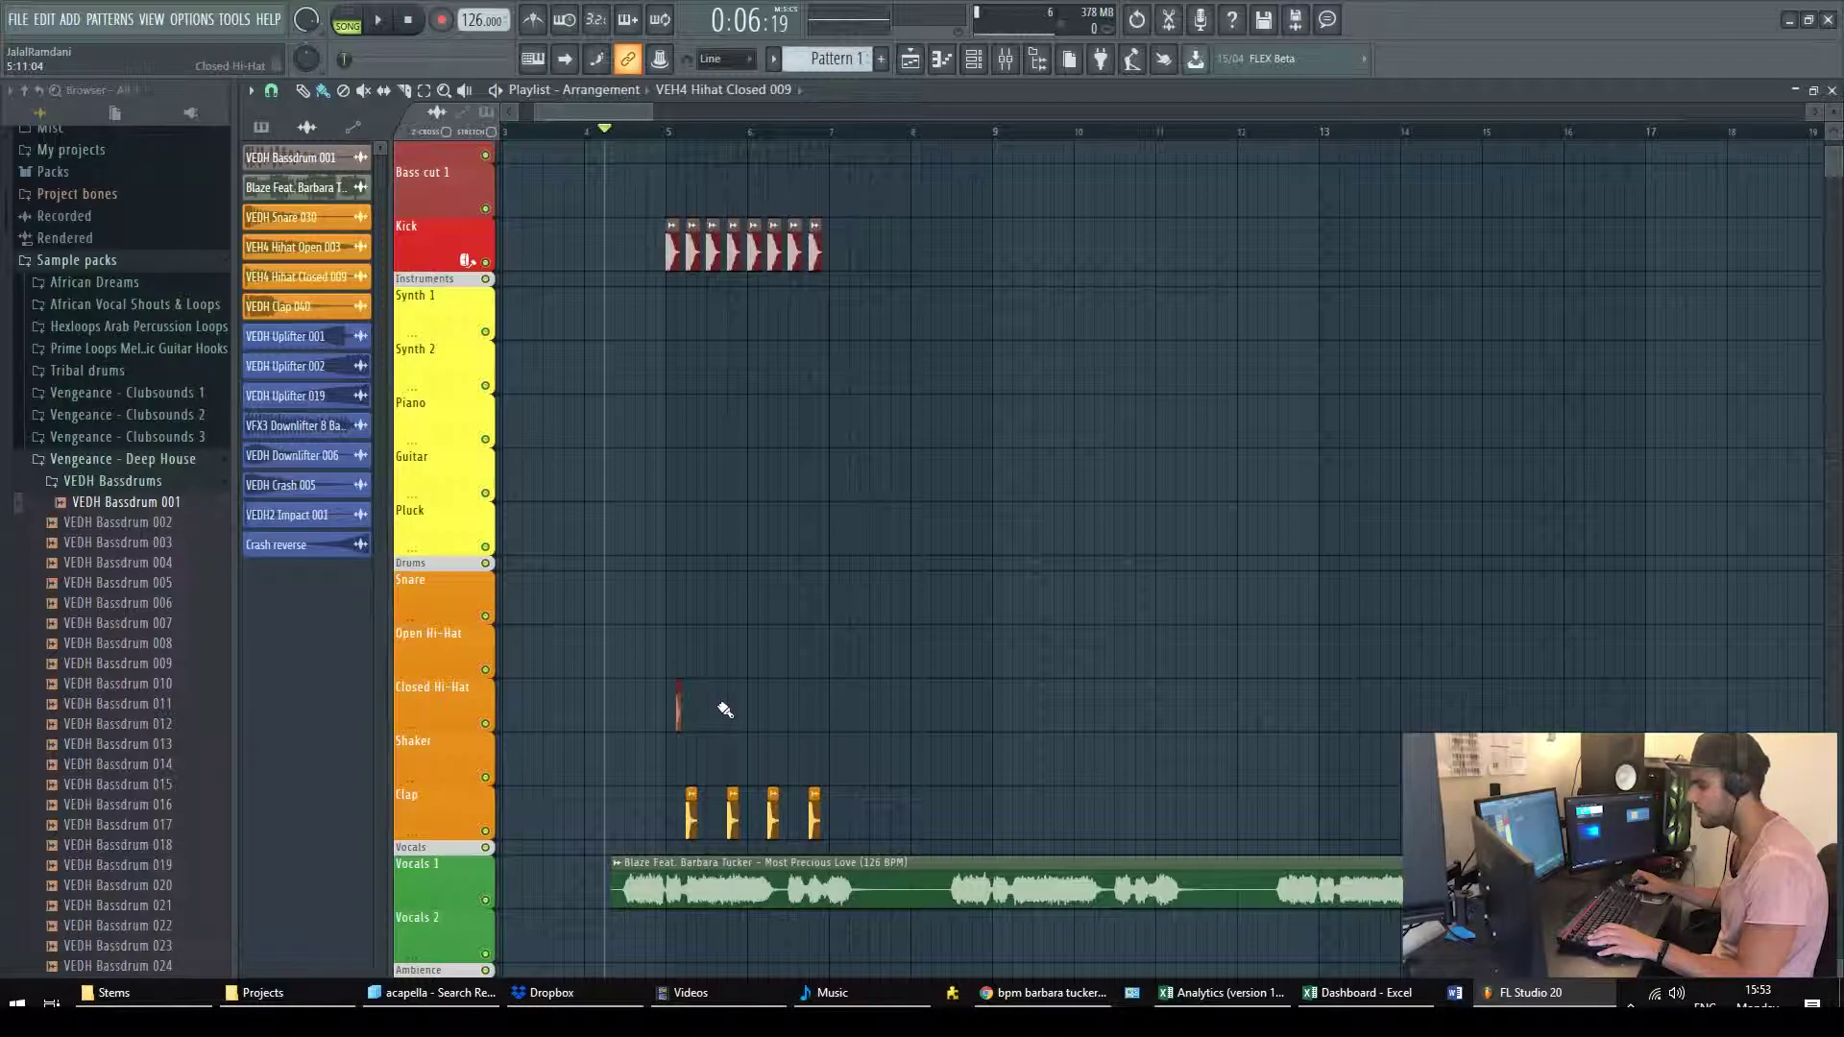
pyautogui.click(727, 710)
pyautogui.click(771, 715)
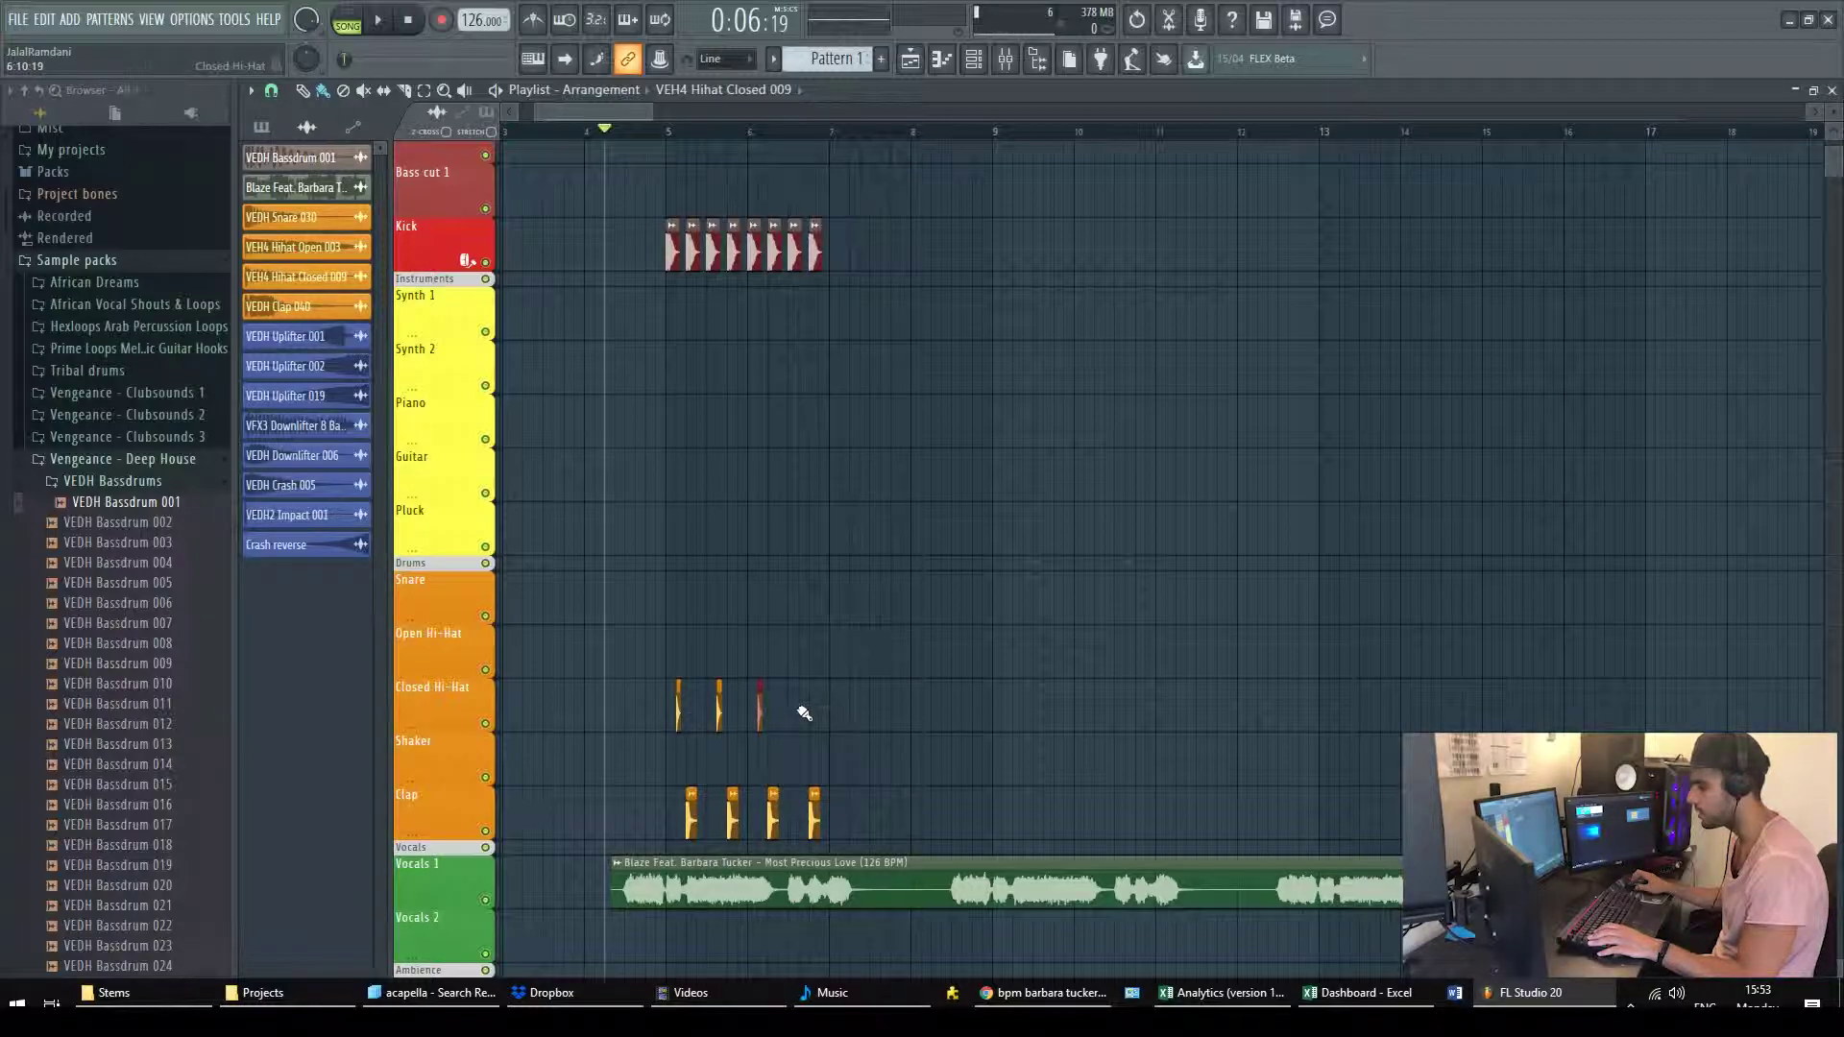
pyautogui.click(805, 713)
pyautogui.click(625, 132)
pyautogui.press('space')
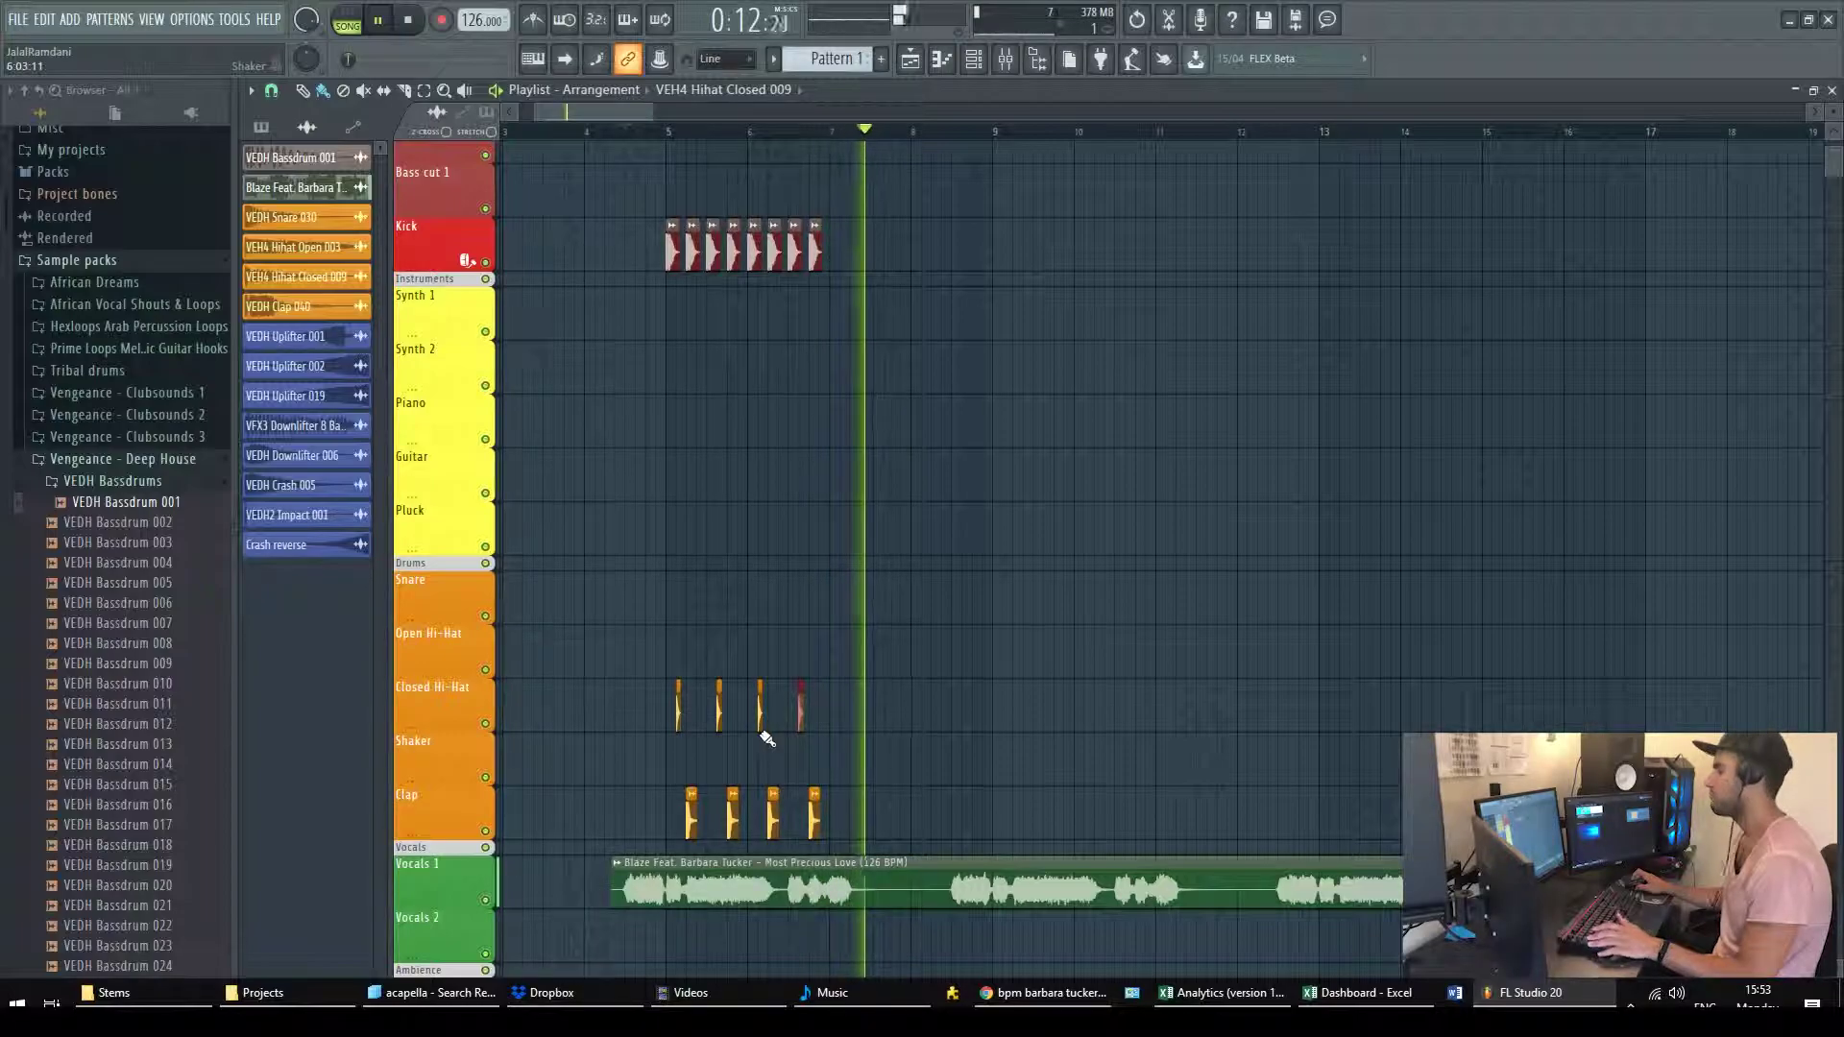
# - Stop playback once the kick, clap and hi-hats have been heard with the vocal
pyautogui.press('space')
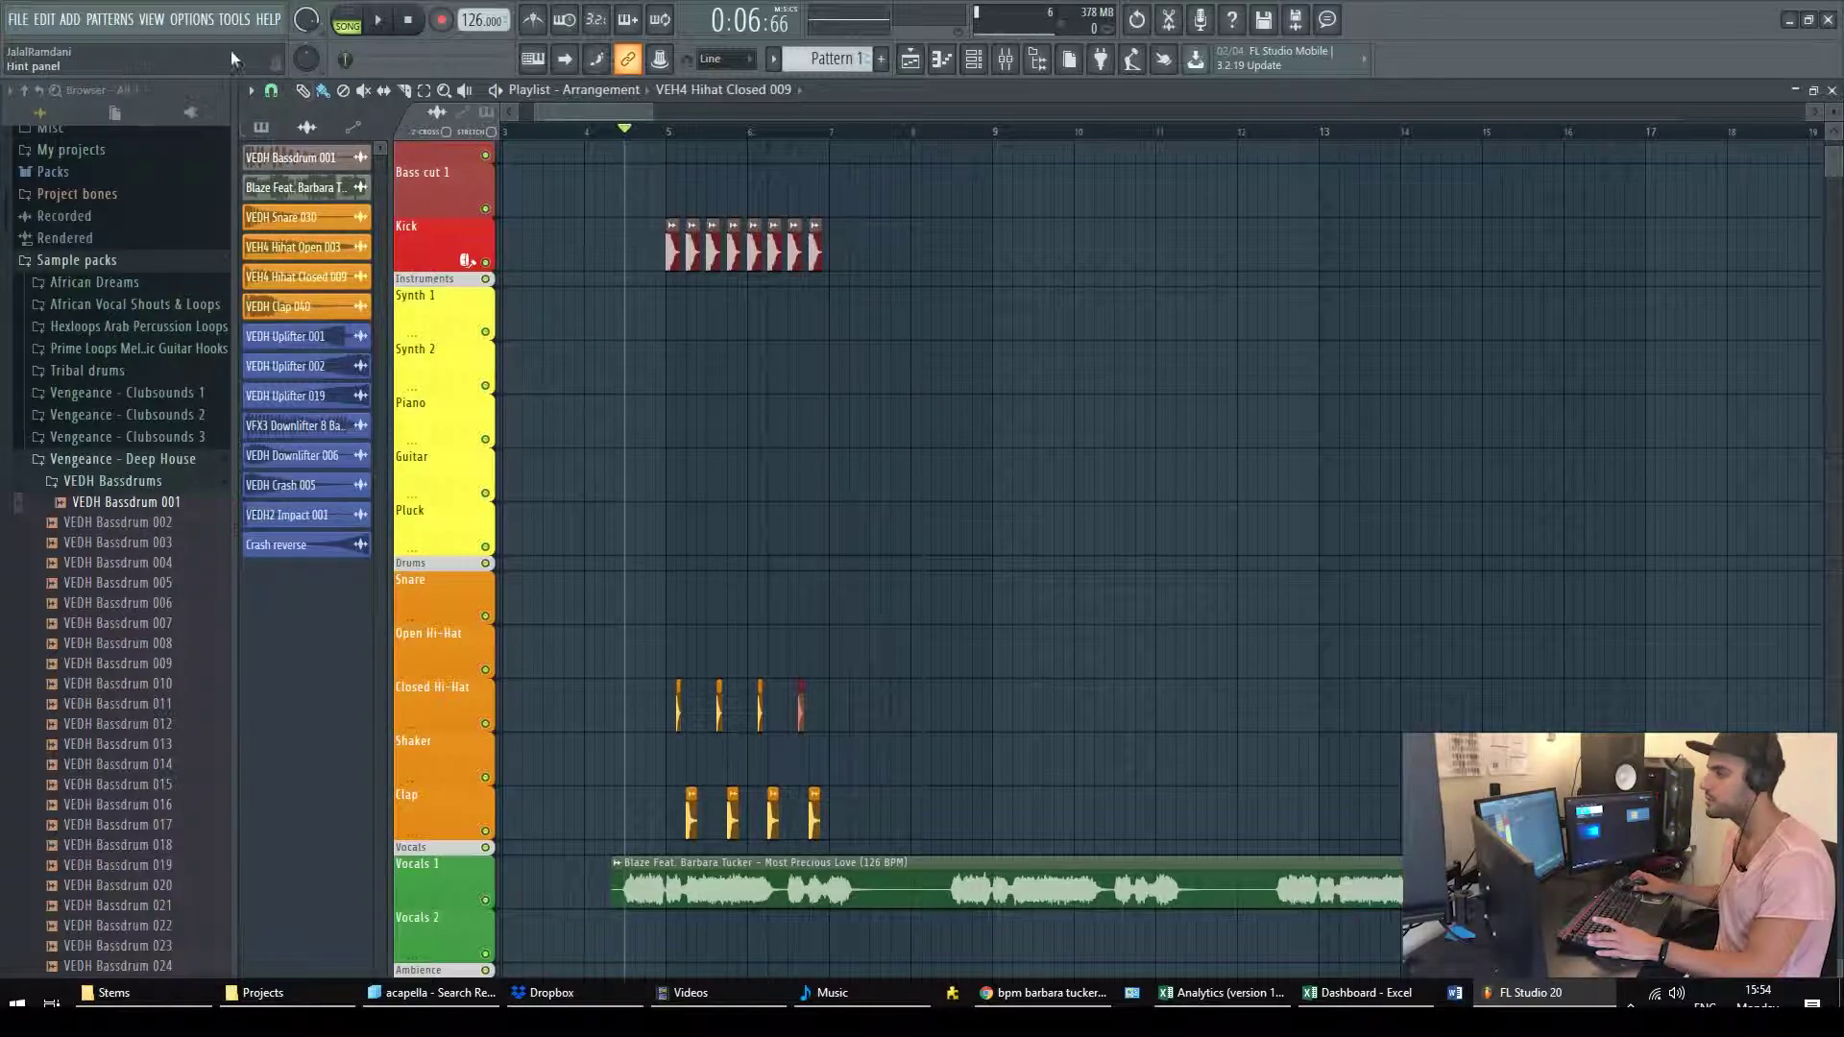
pyautogui.click(223, 21)
pyautogui.moveTo(207, 17)
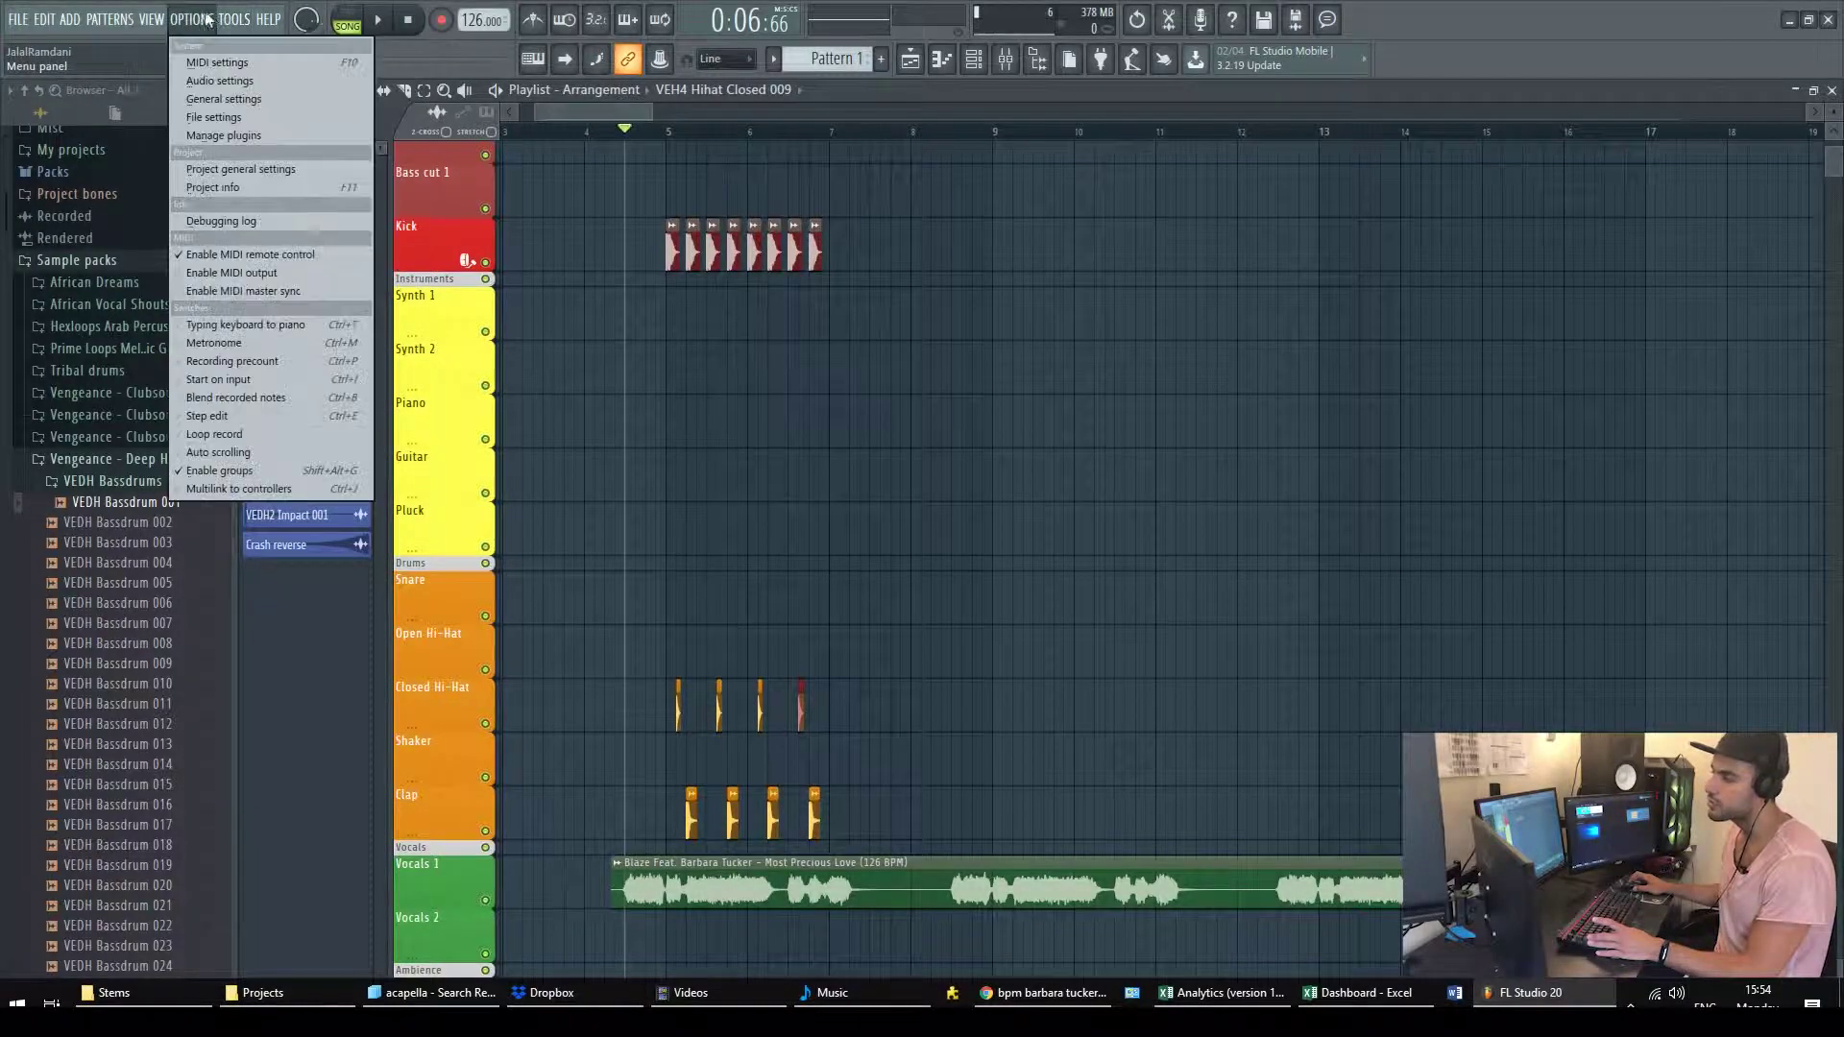
pyautogui.click(215, 102)
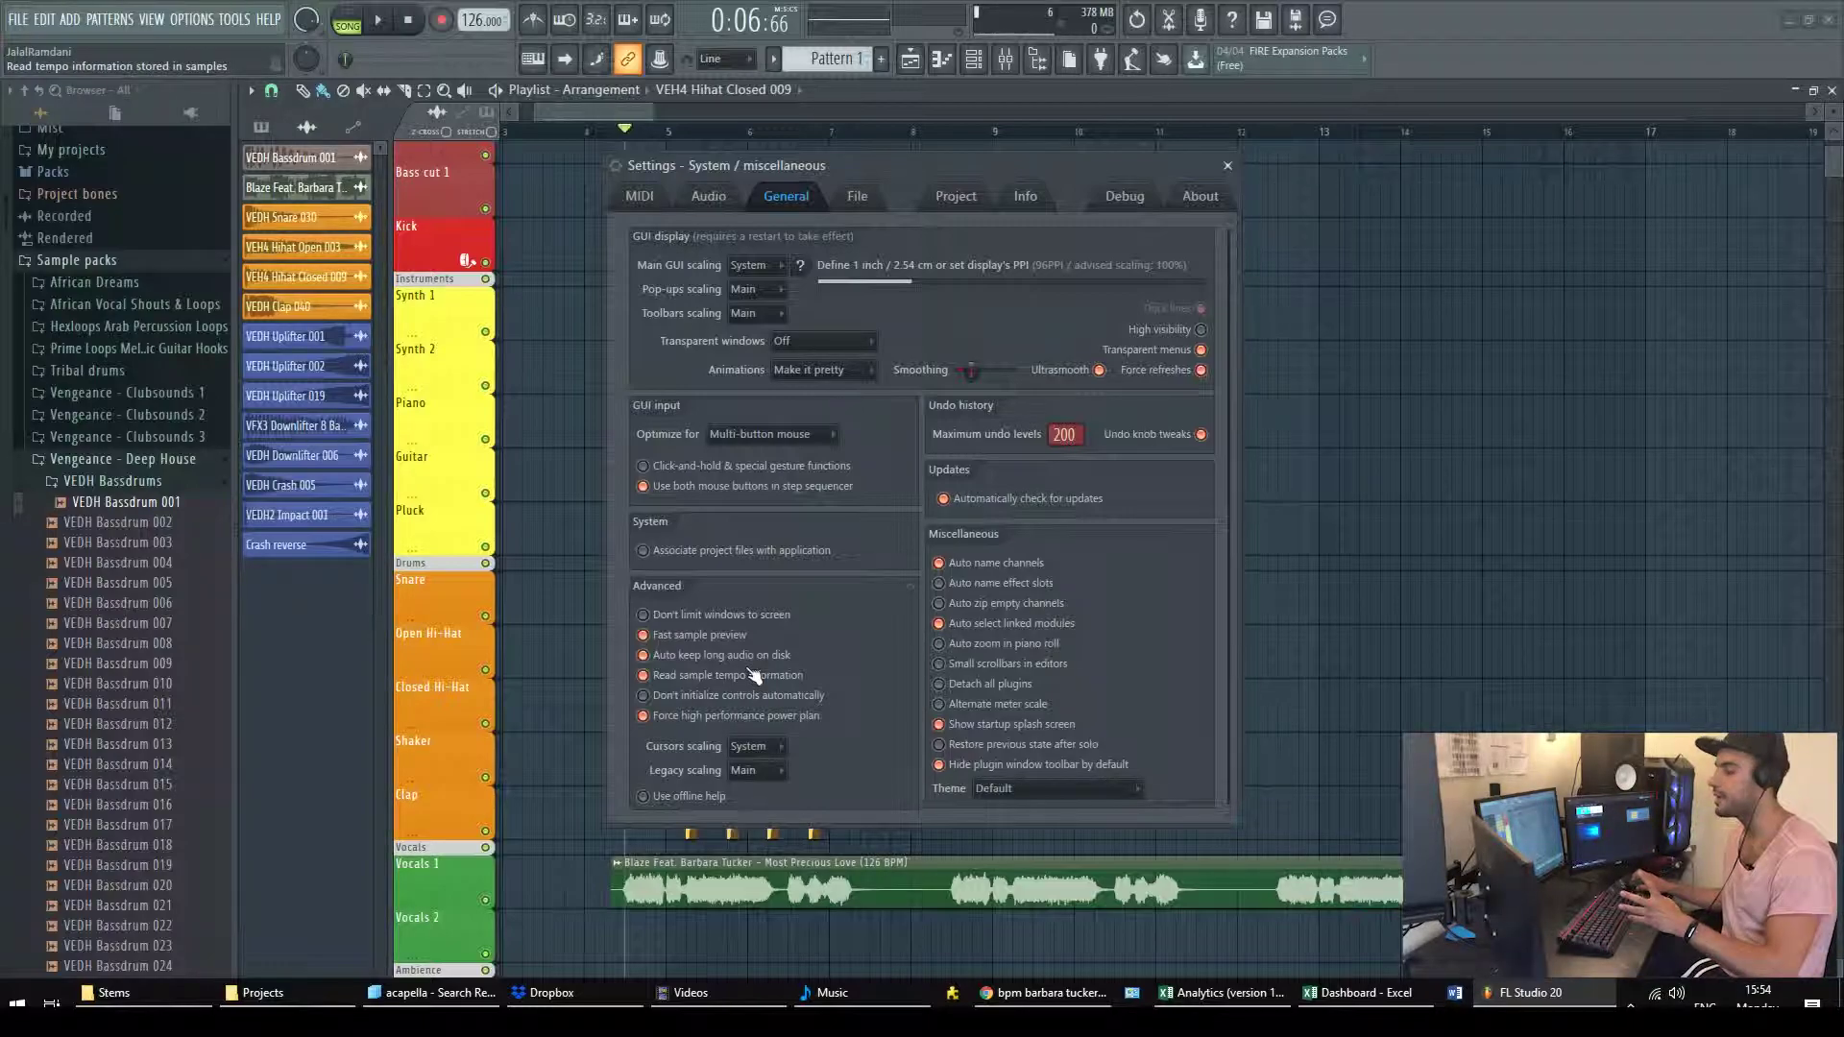
pyautogui.click(1227, 165)
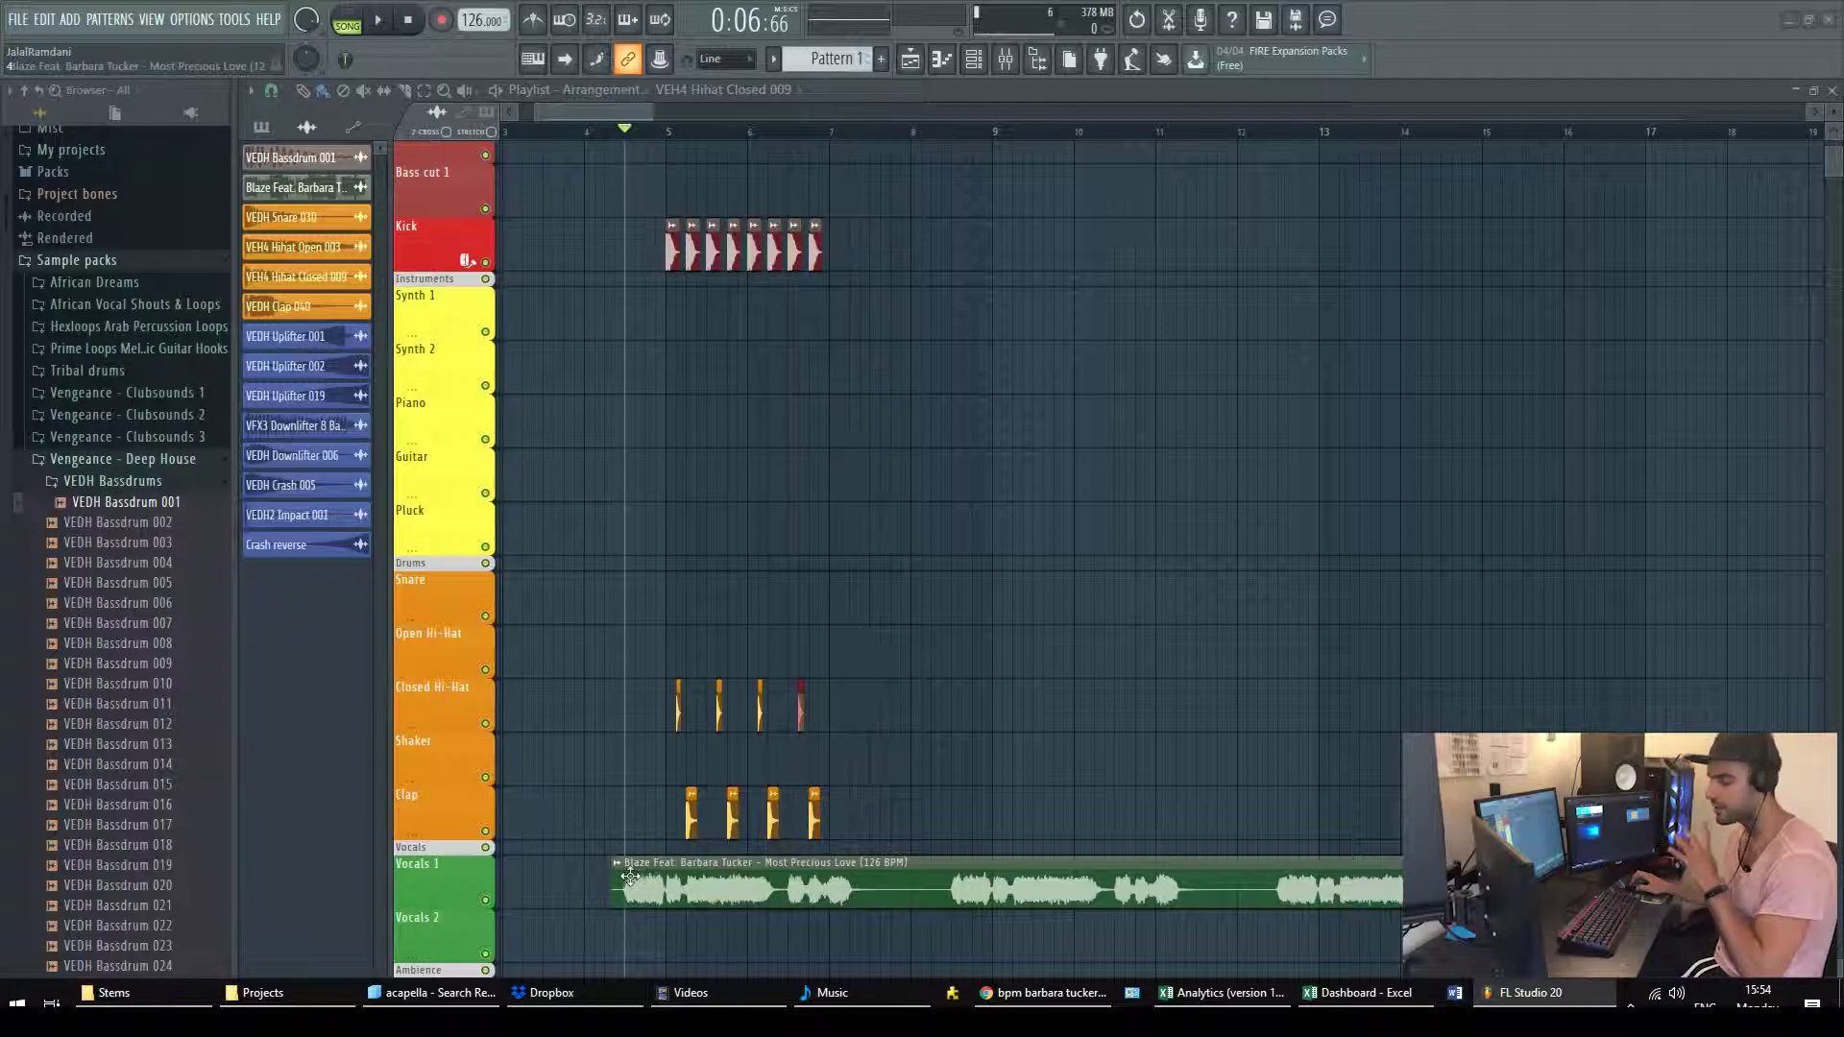
# - Open the Most Precious Love (126 BPM) sample in Edison from the clip's Edit sample option
pyautogui.click(621, 870)
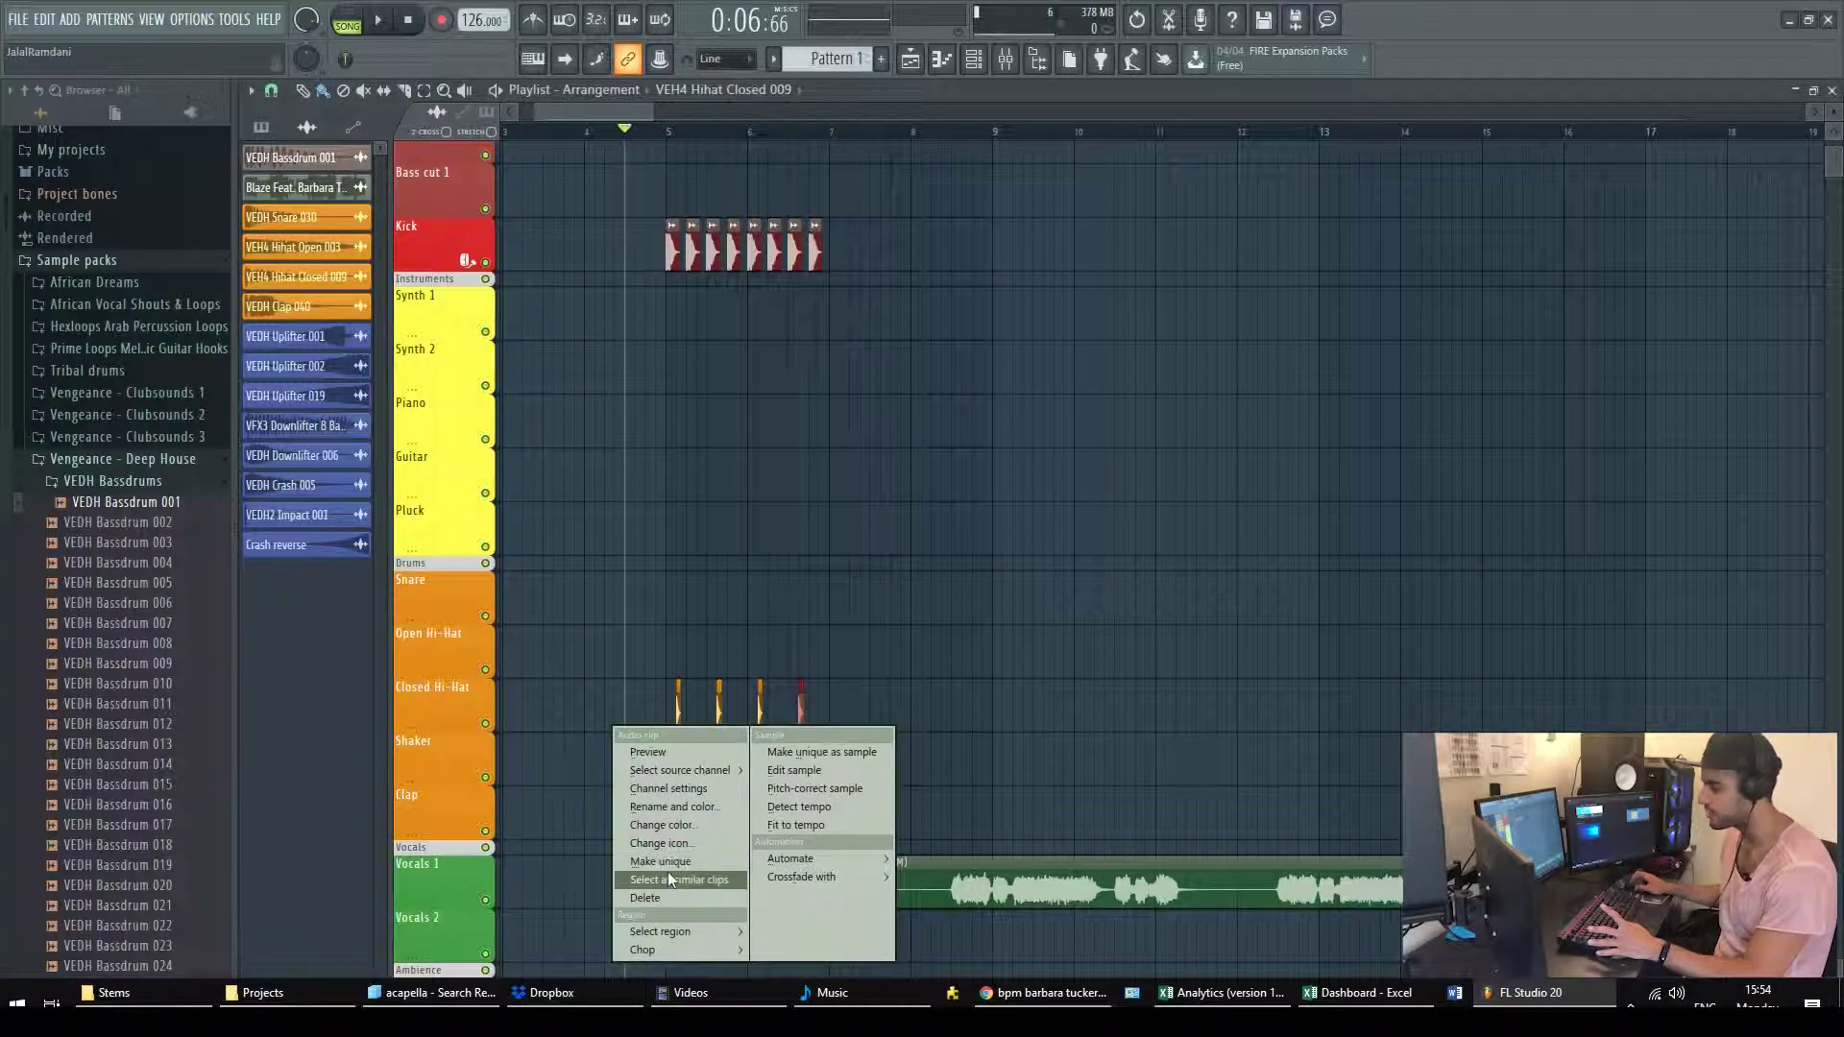
pyautogui.click(801, 771)
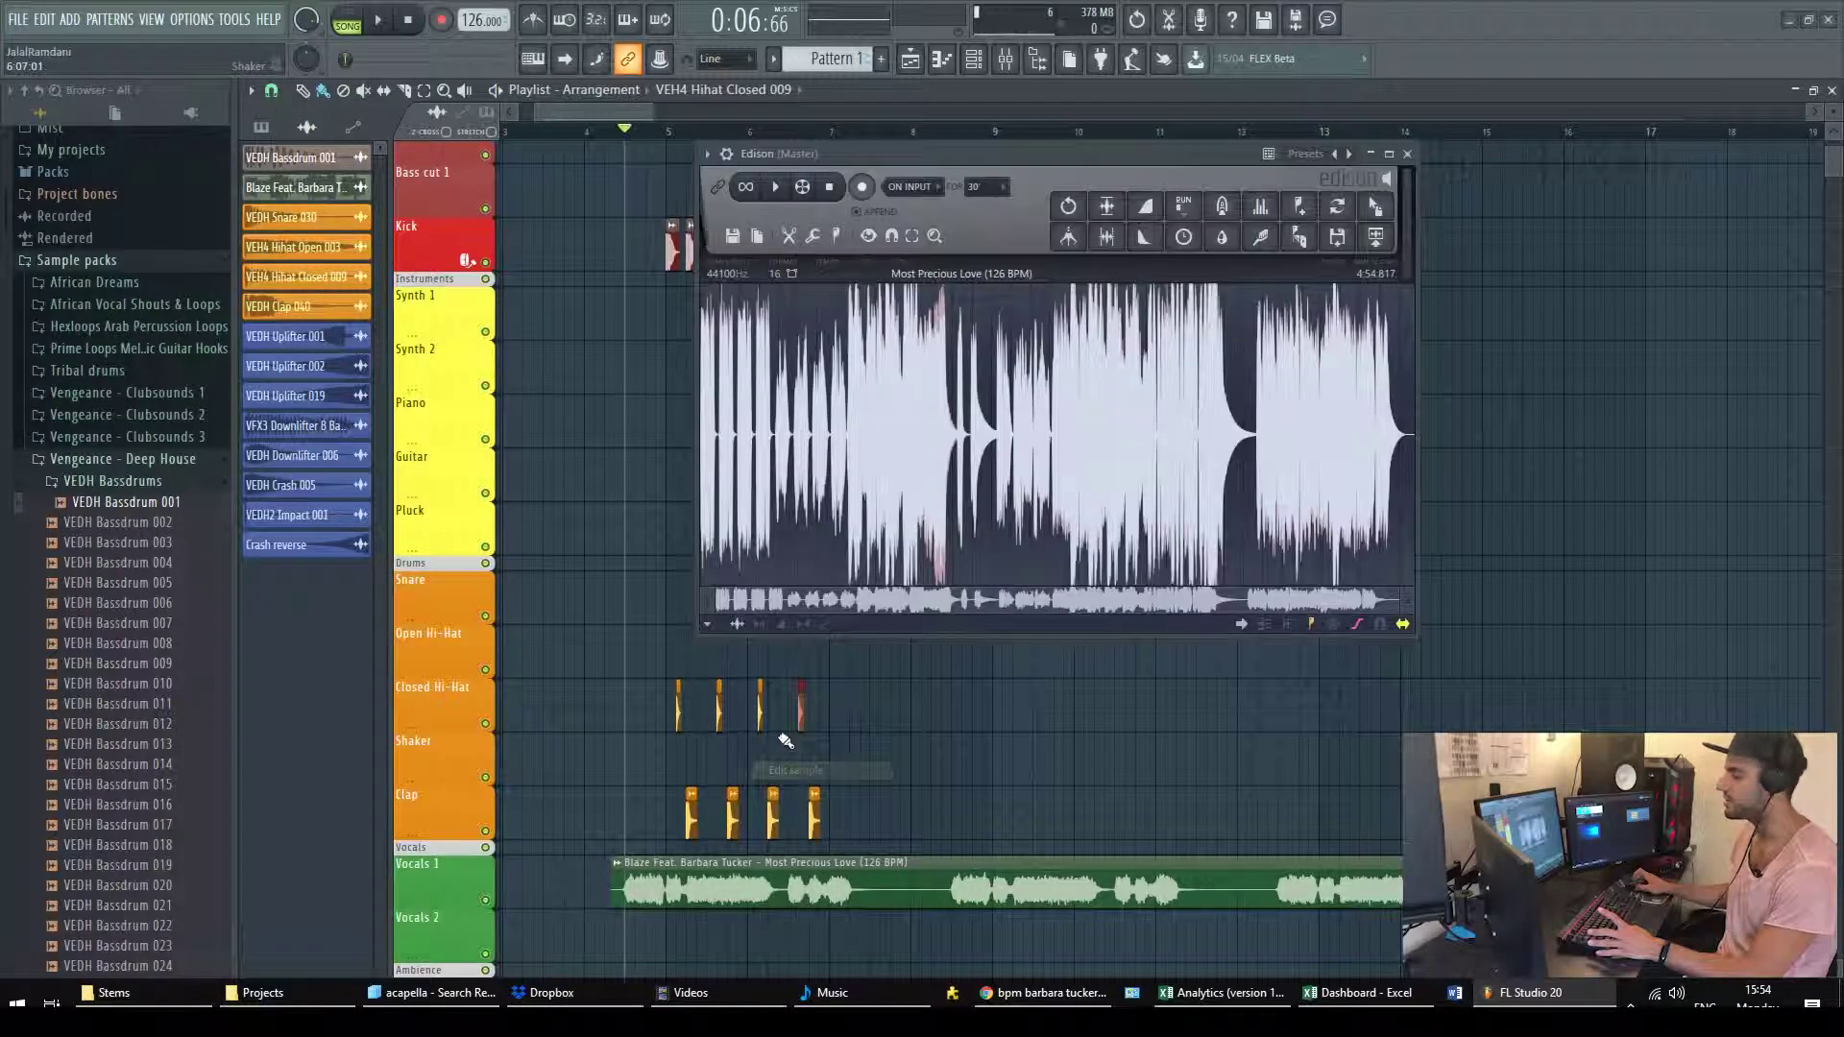